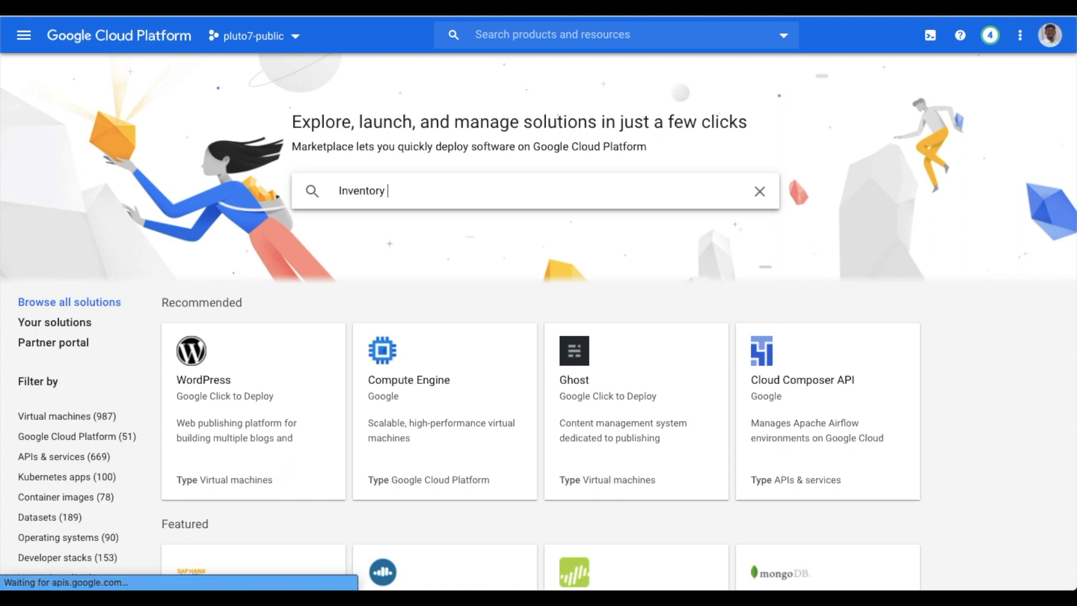
# Search Marketplace for 'Inventory ML' and open the Inventory ML solution listing
pyautogui.write('ML')
pyautogui.click(395, 220)
pyautogui.click(295, 246)
# Review the listing's pricing details and launch a new Inventory ML deployment
pyautogui.scroll(-4, 363, 420)
pyautogui.scroll(4, 363, 418)
pyautogui.scroll(-10, 337, 448)
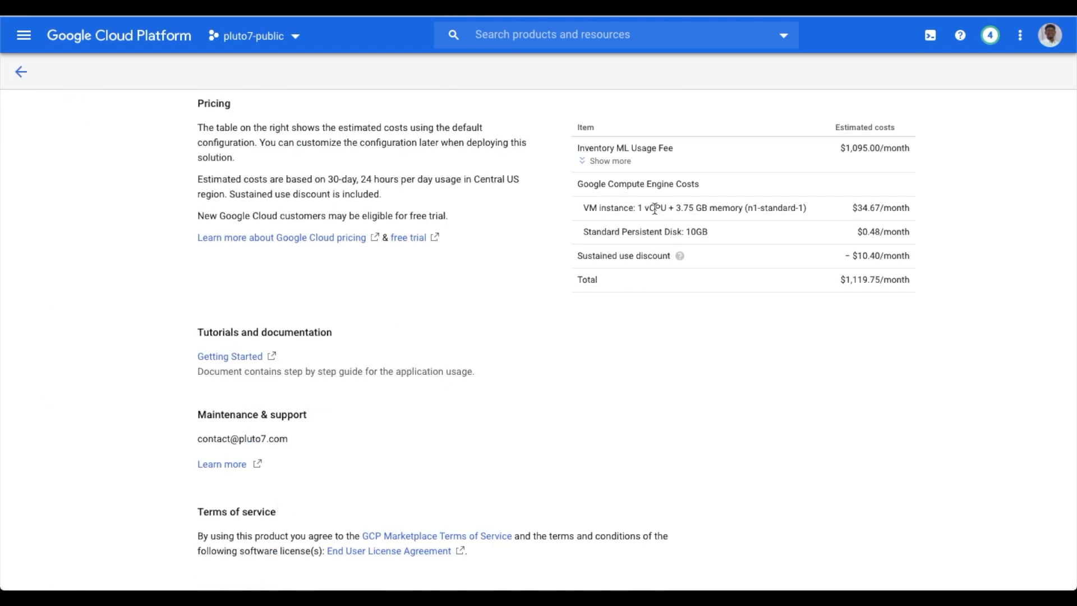
pyautogui.scroll(10, 537, 323)
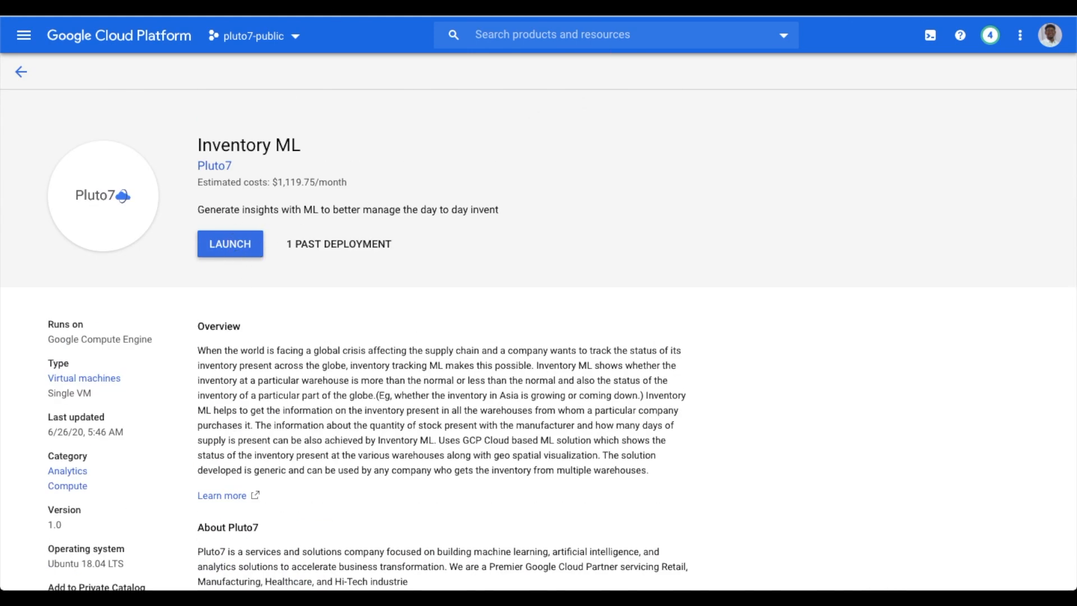
pyautogui.click(235, 244)
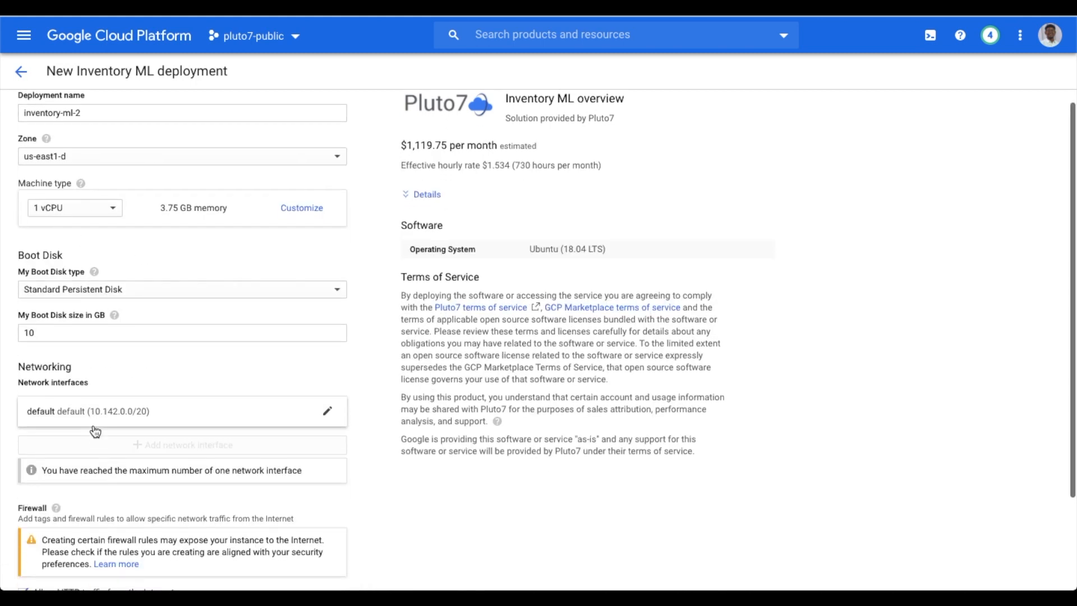
pyautogui.scroll(-1, 93, 426)
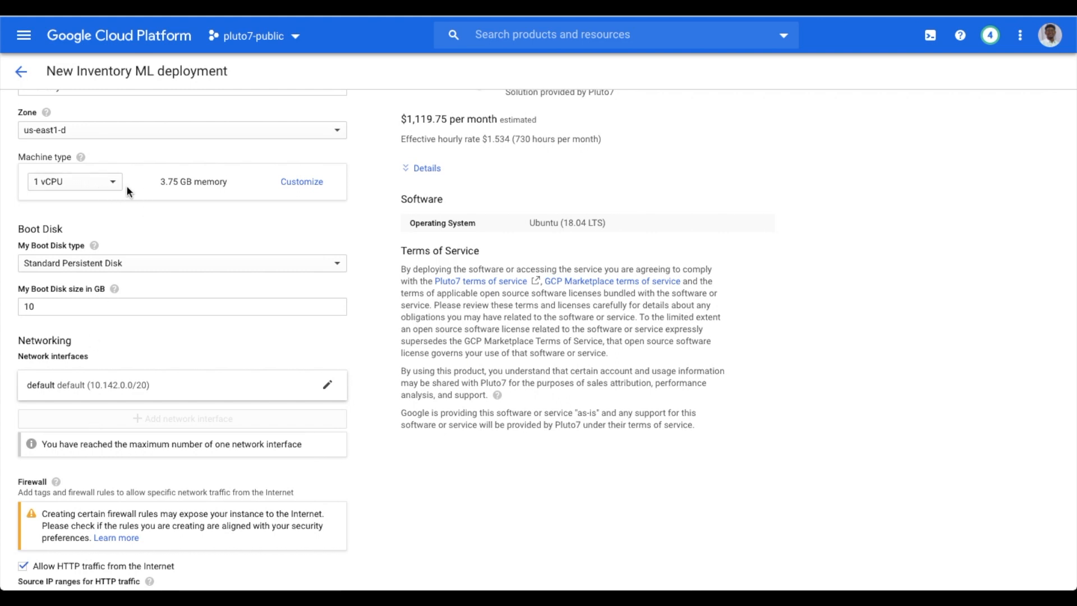
pyautogui.scroll(-2, 103, 365)
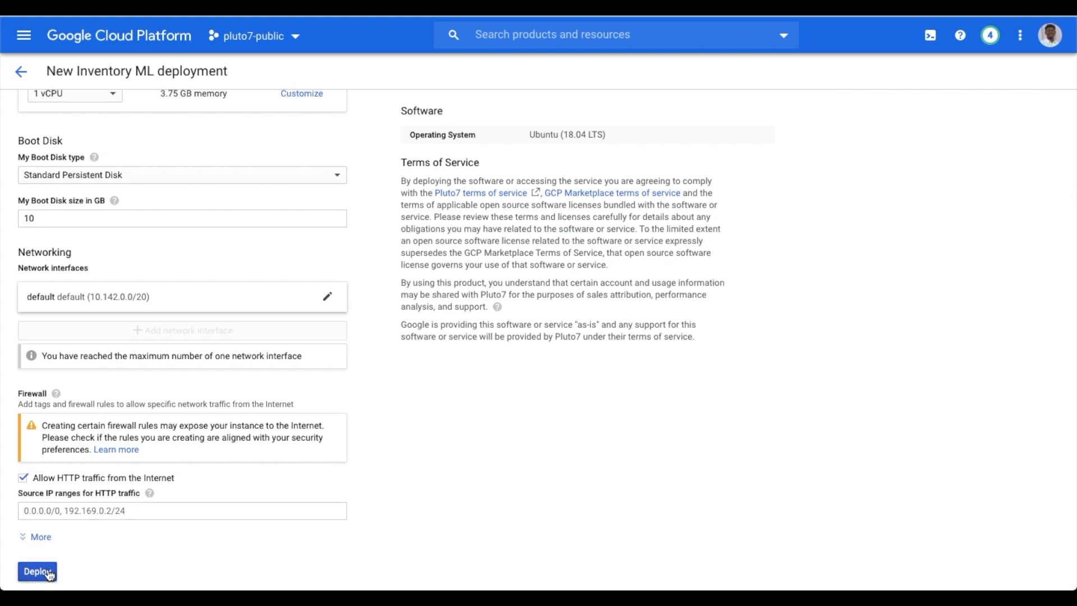
pyautogui.scroll(1, 162, 195)
pyautogui.scroll(1, 161, 195)
pyautogui.scroll(-2, 161, 195)
pyautogui.scroll(2, 119, 490)
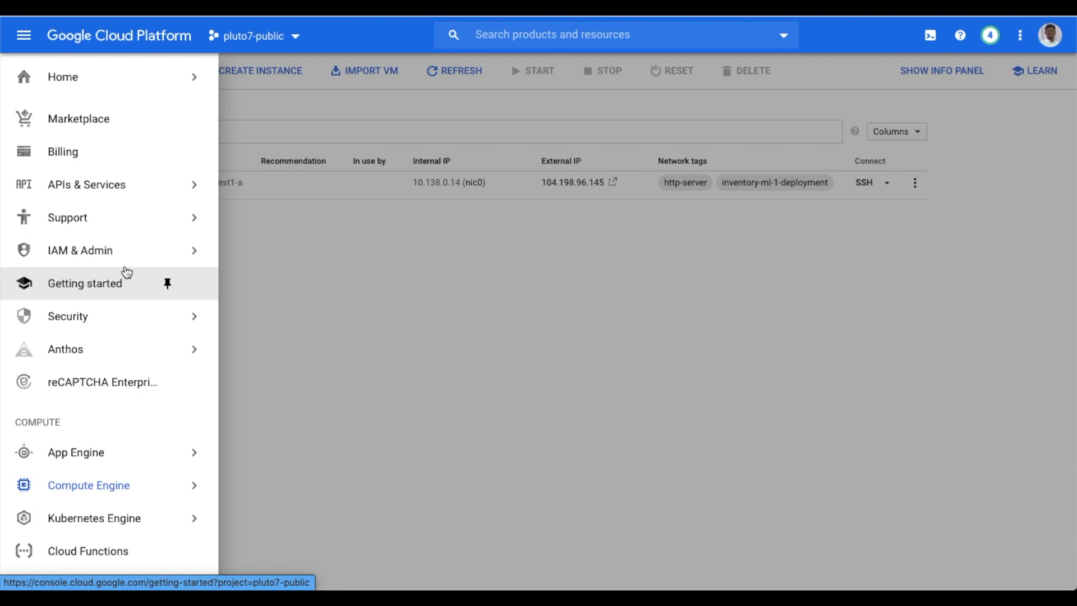
# Bring up the IAM & Admin options from the navigation menu
pyautogui.moveTo(115, 247)
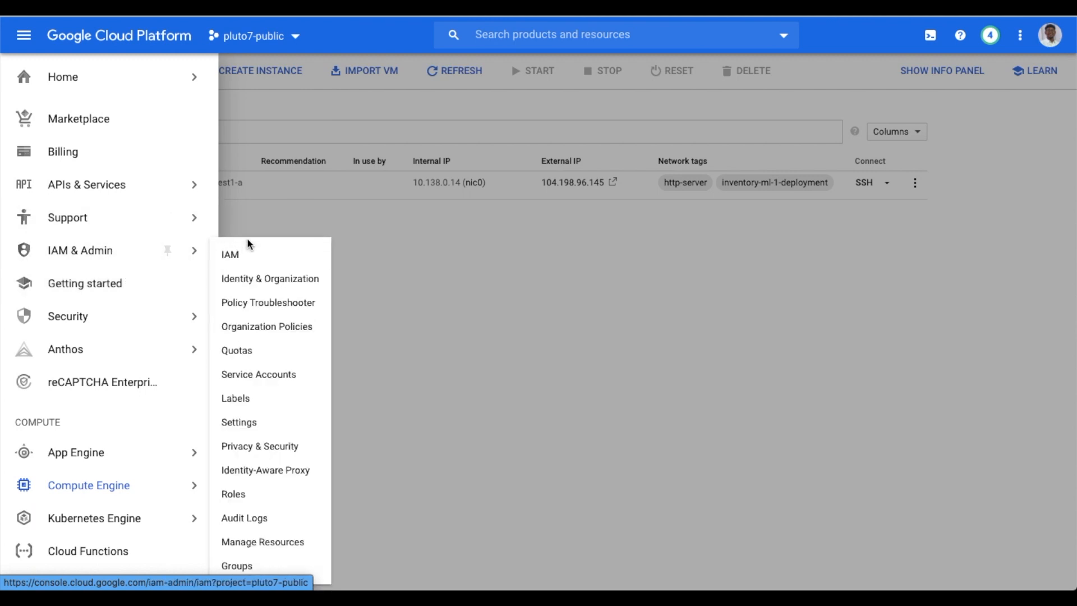
# Go to pluto7-public's Service Accounts and start a new service account form
pyautogui.click(258, 375)
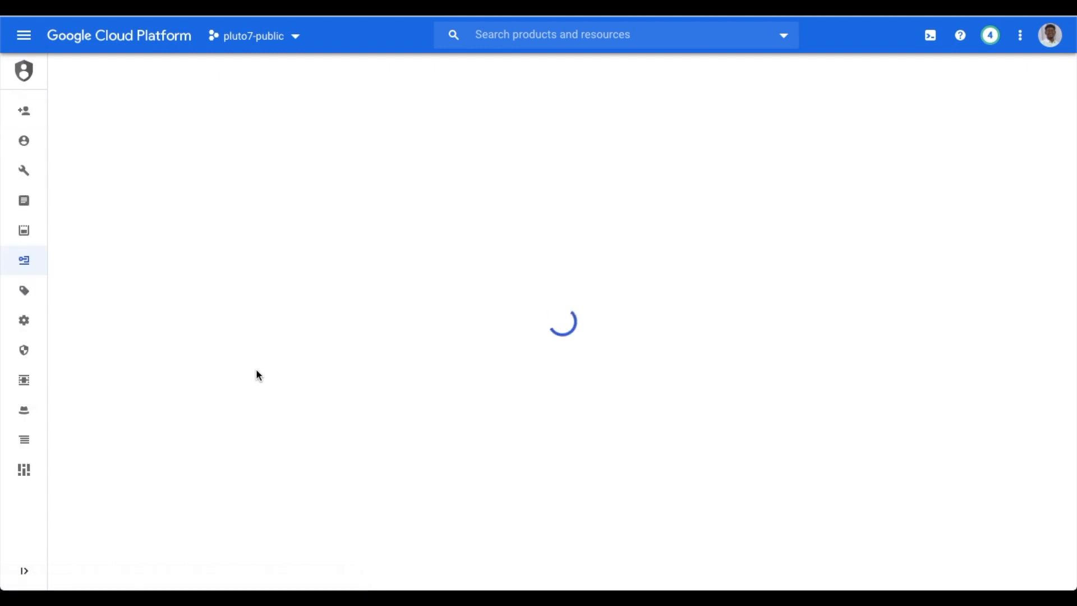
pyautogui.click(272, 69)
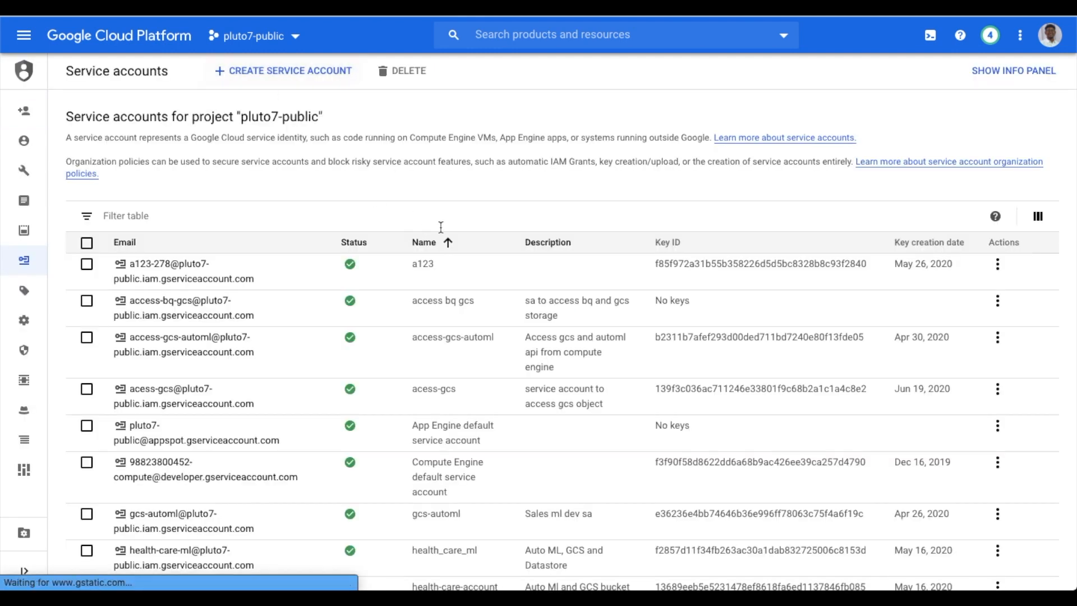
pyautogui.click(282, 201)
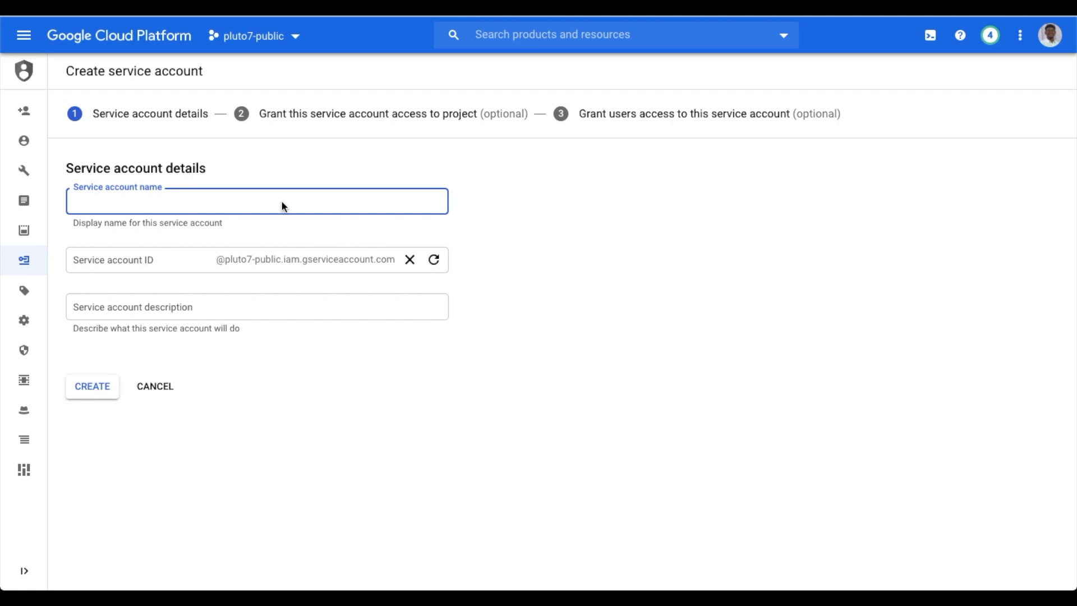
# Create service account 'access gcs automl inventory ml' described as 'use gcs bucket and auto ml'
pyautogui.click(281, 201)
pyautogui.click(270, 188)
pyautogui.write('access bq gcs inventory ml')
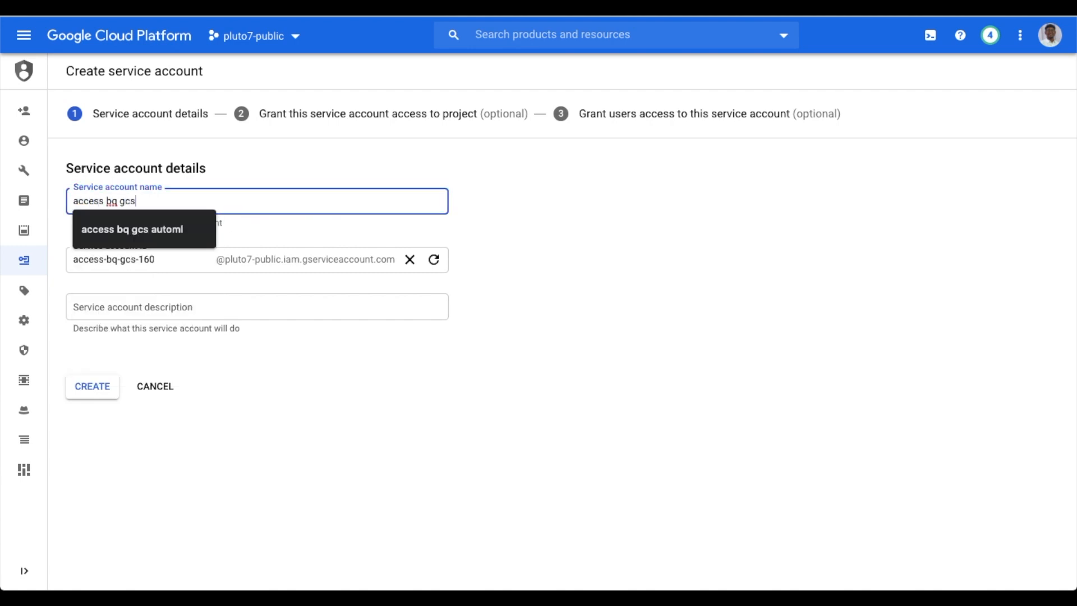
pyautogui.click(247, 310)
pyautogui.write('use gcs bucket and auto ml')
pyautogui.click(117, 201)
pyautogui.press('BackSpace')
pyautogui.press('BackSpace')
pyautogui.press('BackSpace')
pyautogui.click(122, 201)
pyautogui.write('automl')
pyautogui.click(101, 391)
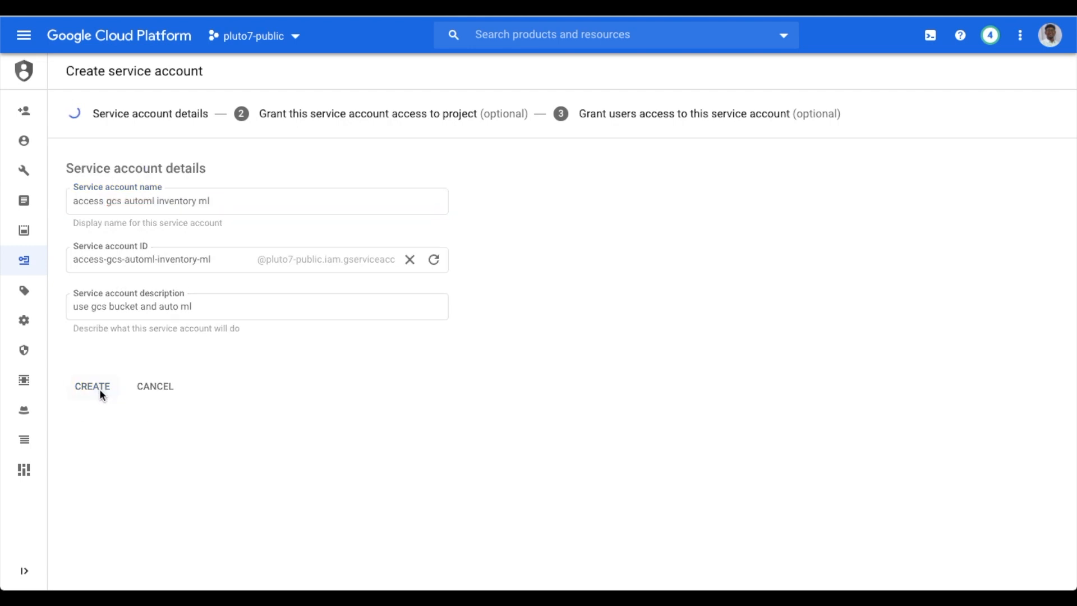
# Grant the account the Storage Admin and AutoML Admin roles and finish
pyautogui.click(140, 243)
pyautogui.write('bi')
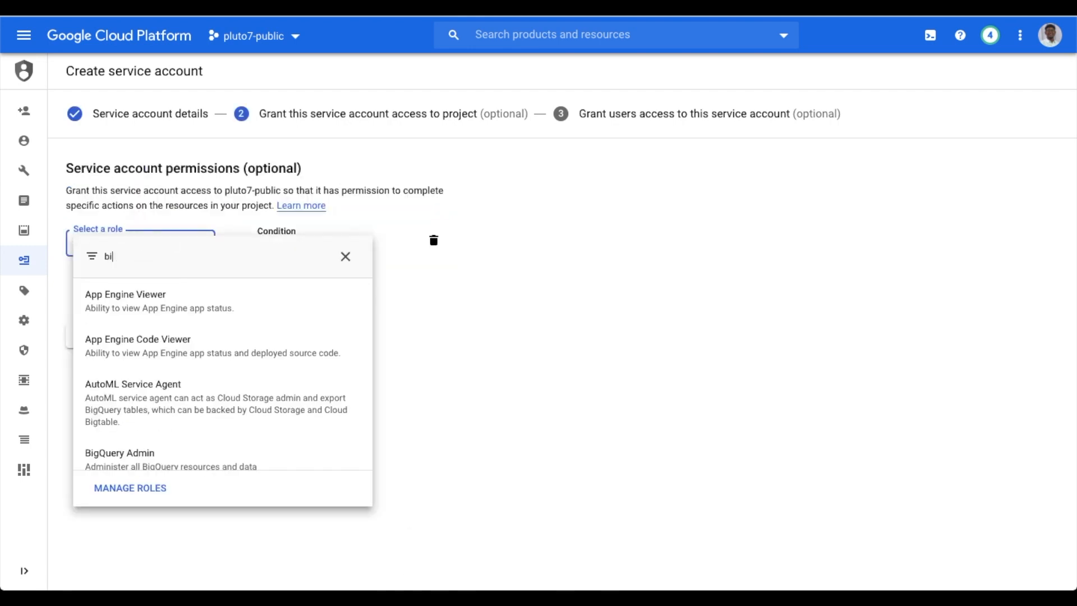
pyautogui.press('BackSpace')
pyautogui.press('BackSpace')
pyautogui.write('storage admin')
pyautogui.scroll(-3, 115, 423)
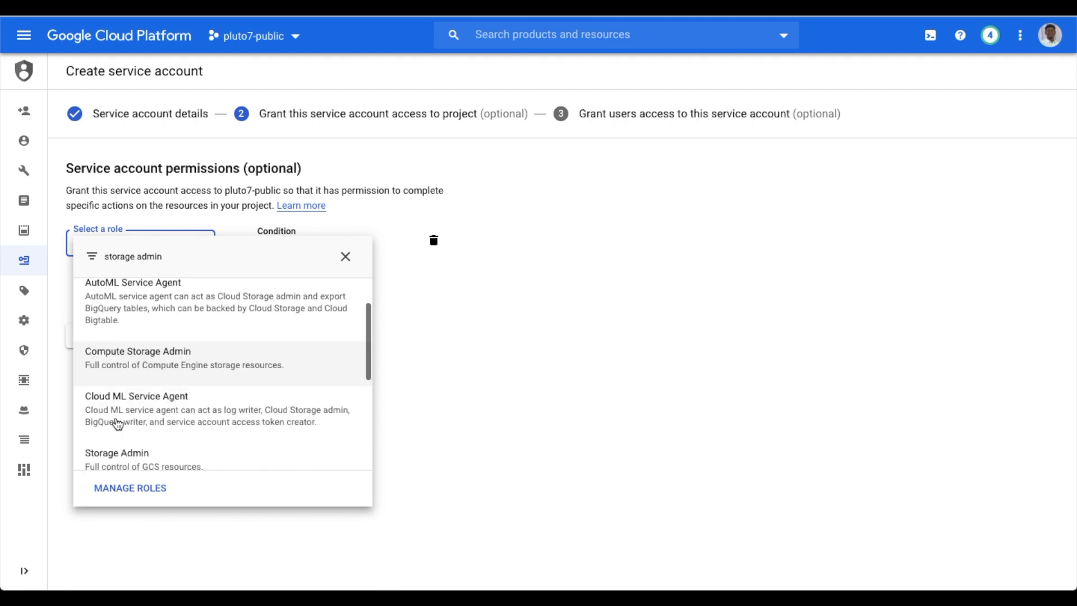
pyautogui.click(116, 423)
pyautogui.click(144, 293)
pyautogui.click(156, 299)
pyautogui.write('automl edito')
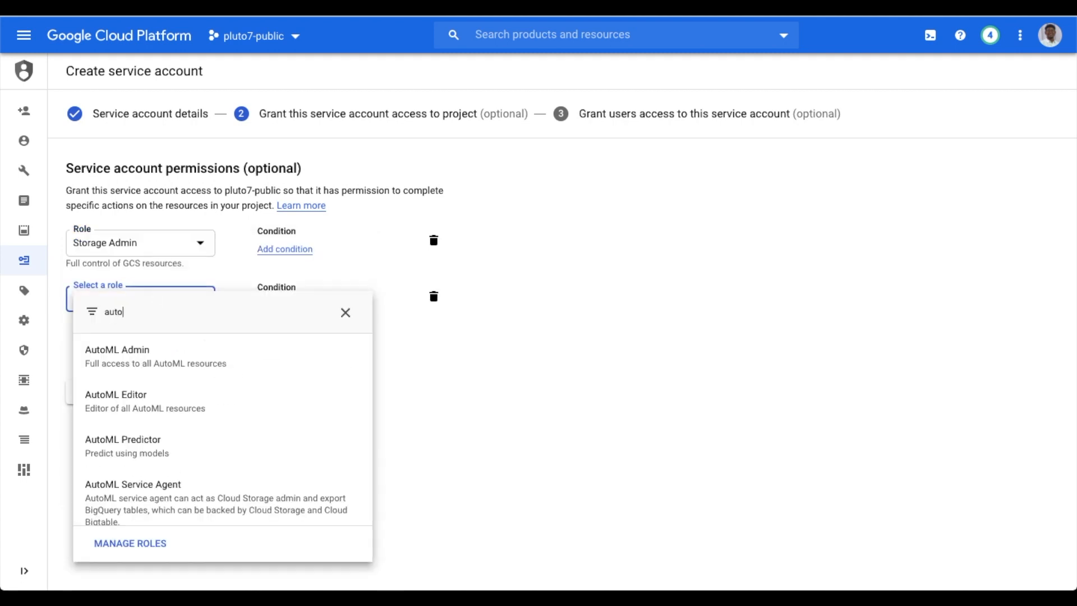
pyautogui.press('BackSpace')
pyautogui.press('BackSpace')
pyautogui.press('BackSpace')
pyautogui.press('BackSpace')
pyautogui.press('BackSpace')
pyautogui.write('admin')
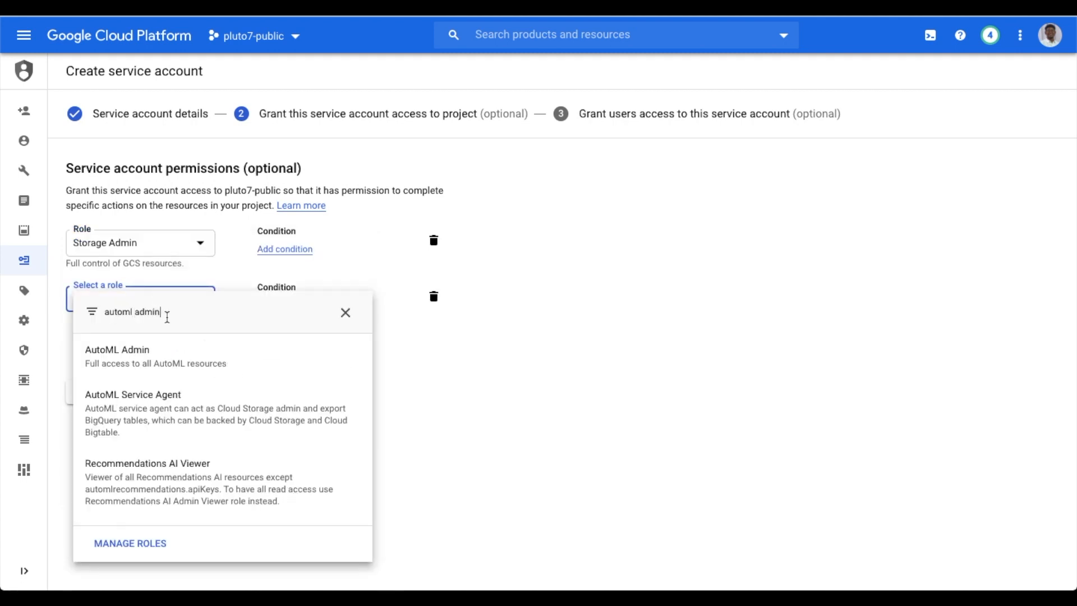
pyautogui.click(173, 359)
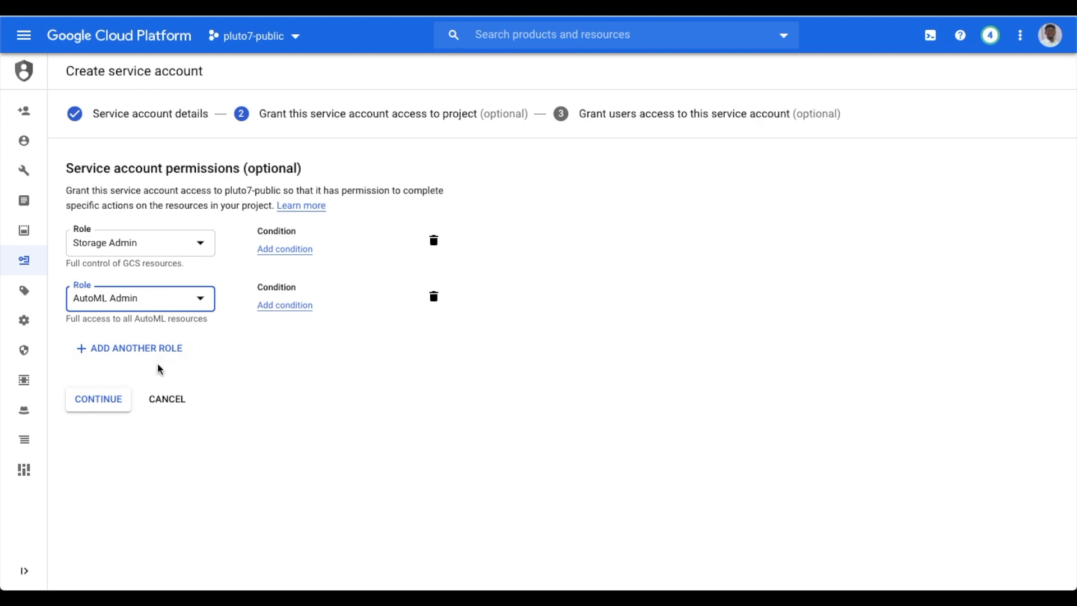
pyautogui.click(113, 401)
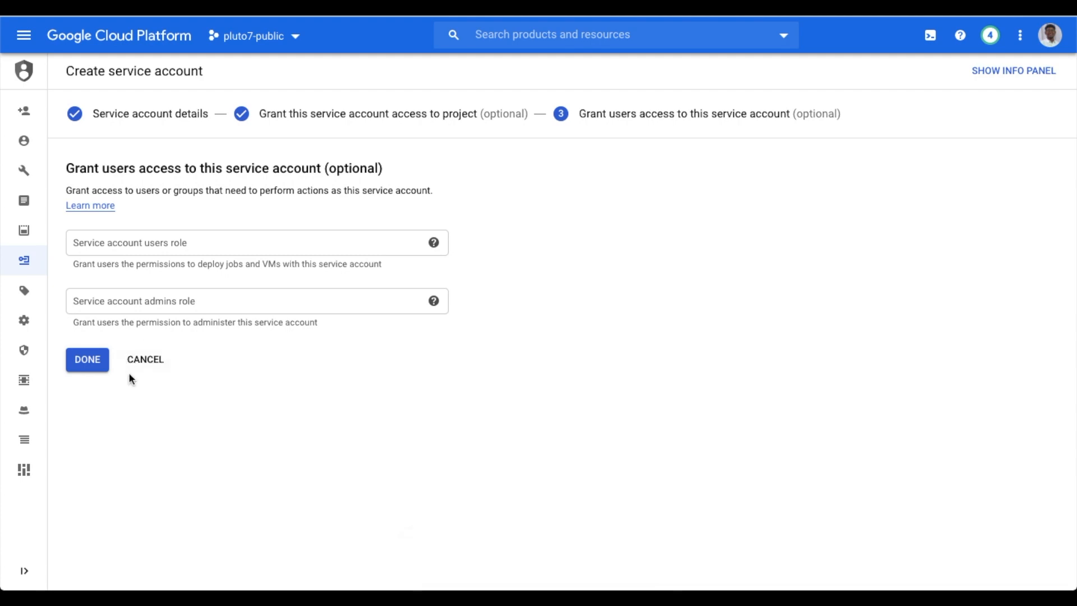
pyautogui.click(96, 361)
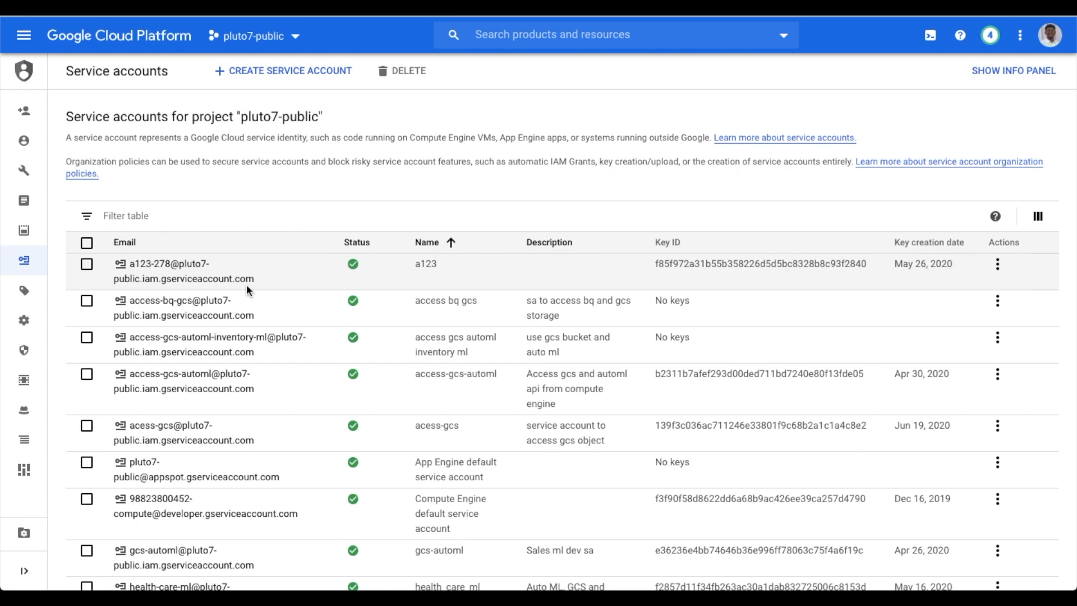
# Filter service accounts by 'inventory' and open the new account's details
pyautogui.click(253, 217)
pyautogui.write('inventory')
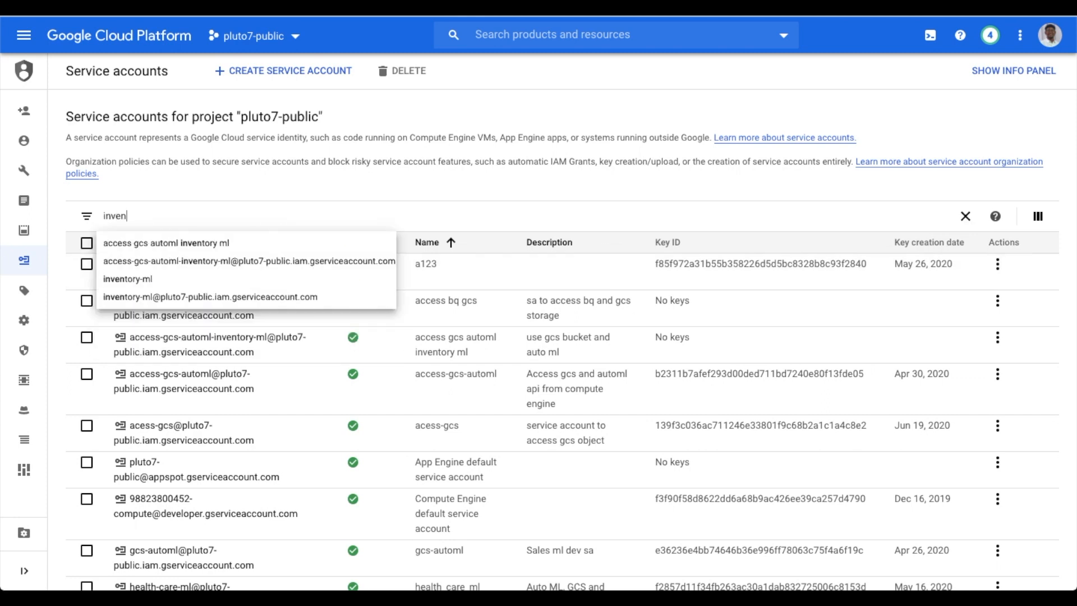
pyautogui.click(286, 263)
pyautogui.click(244, 273)
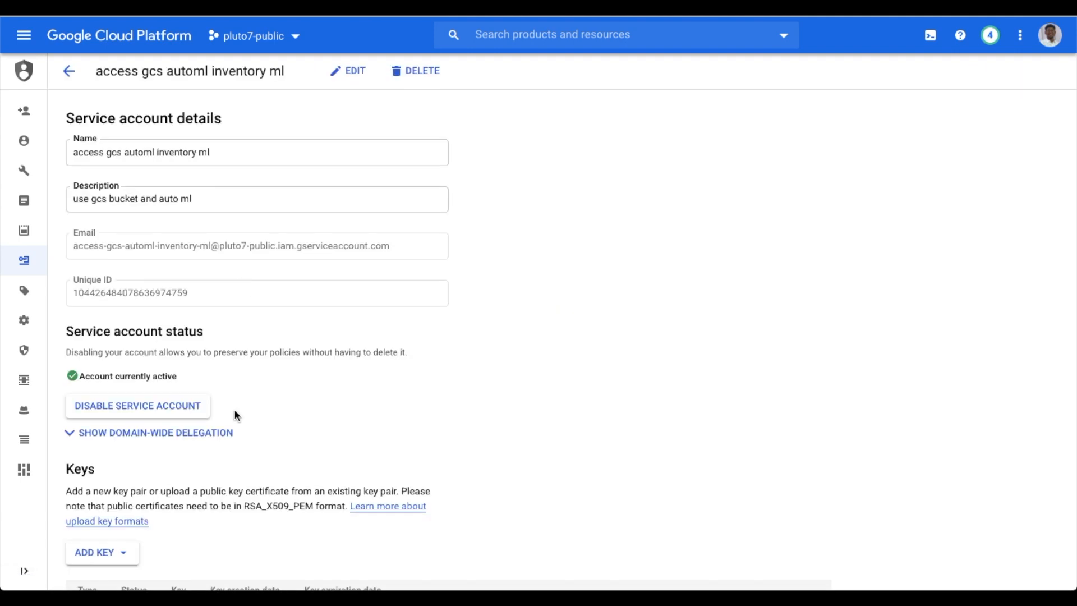
# Create and download a new JSON key for the account, then return to the SSH terminal
pyautogui.scroll(-1, 235, 414)
pyautogui.click(110, 494)
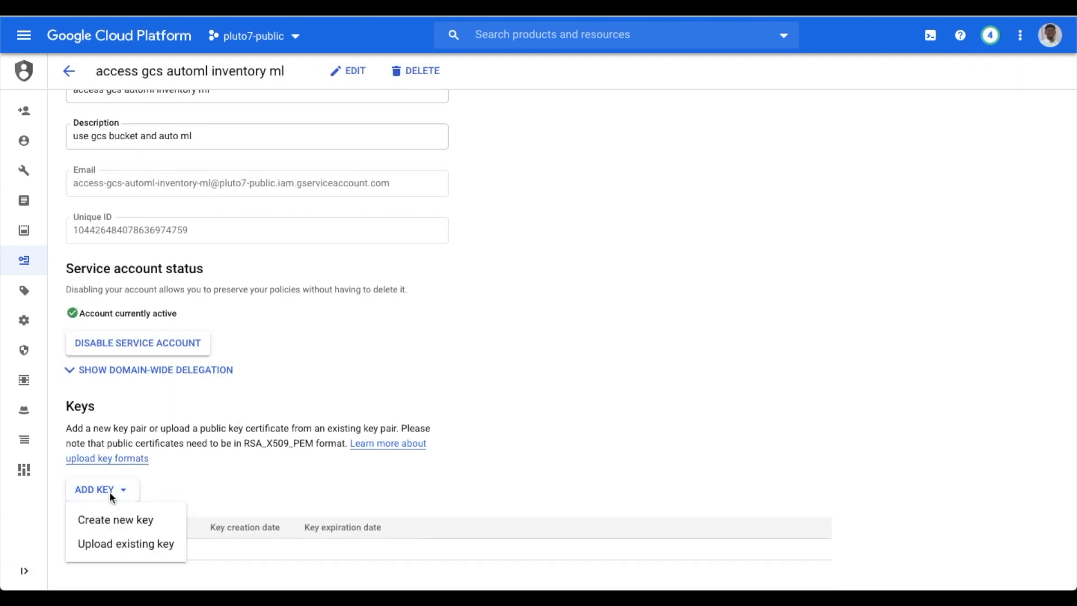
pyautogui.click(127, 523)
pyautogui.click(709, 410)
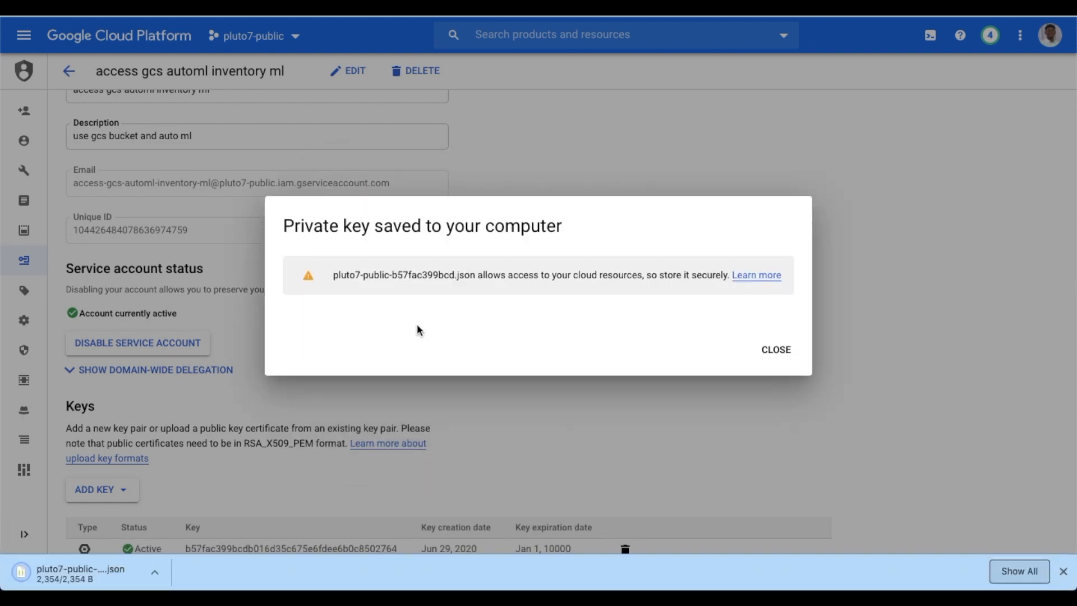
pyautogui.click(776, 350)
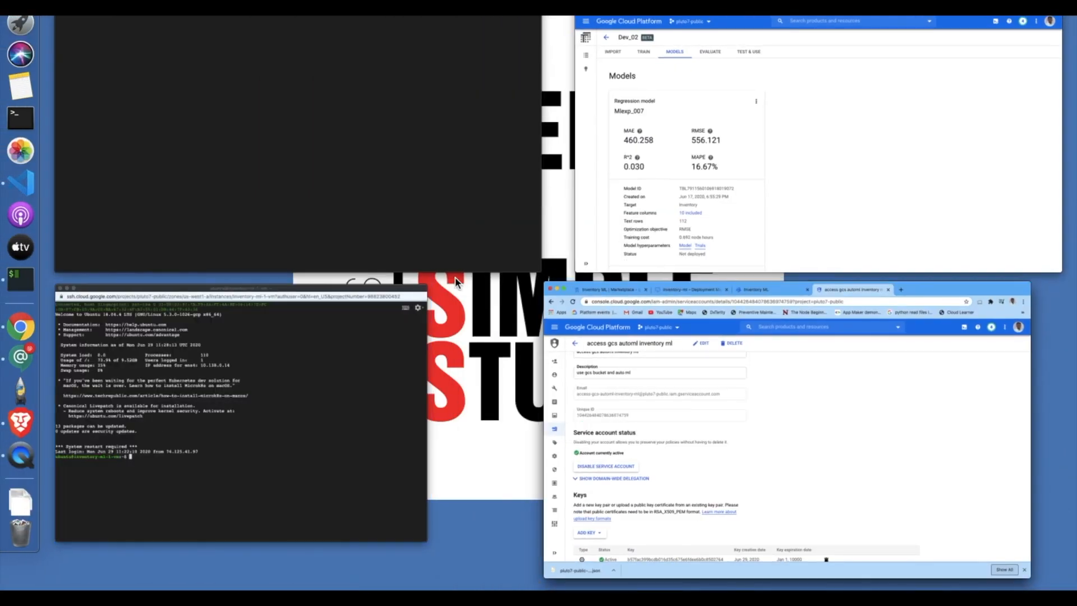
pyautogui.click(330, 411)
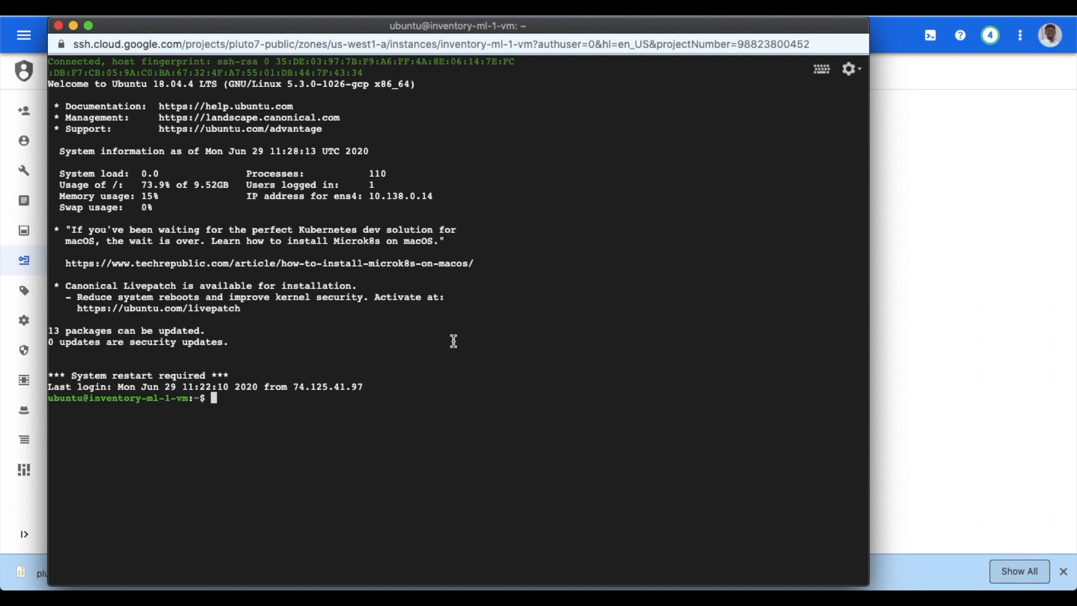
# Upload pluto7-public-b57fac399bcd.json from Downloads to the VM and list the home directory with ls
pyautogui.click(848, 68)
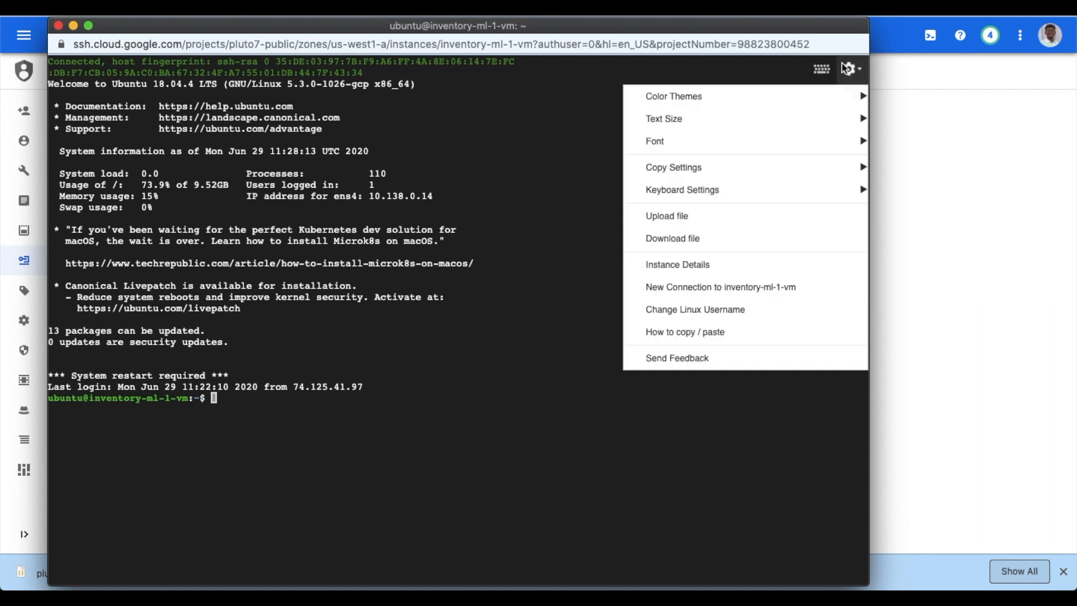
pyautogui.click(776, 224)
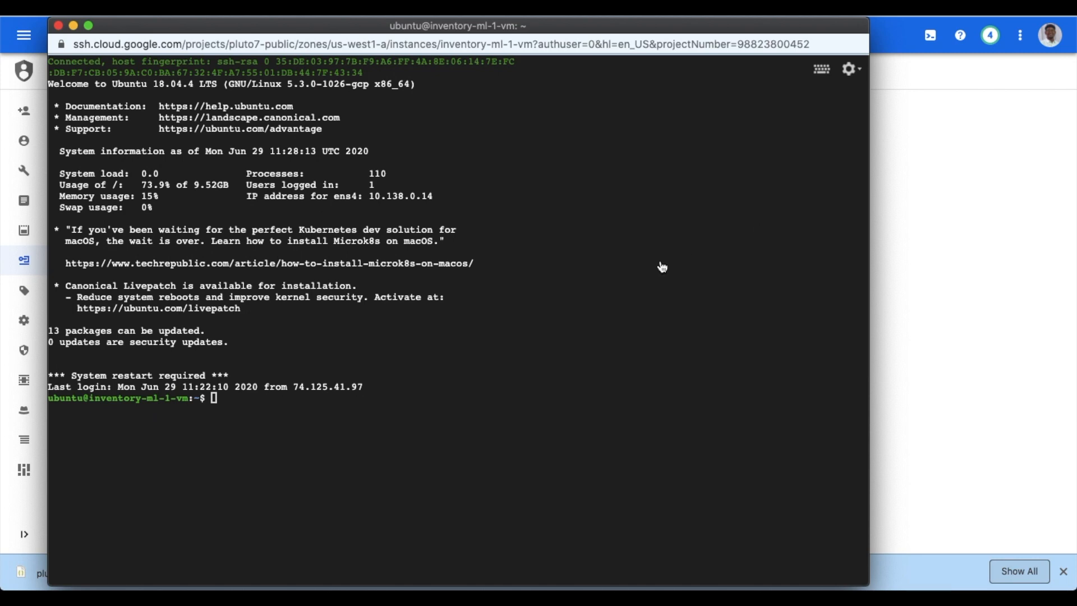
pyautogui.click(363, 244)
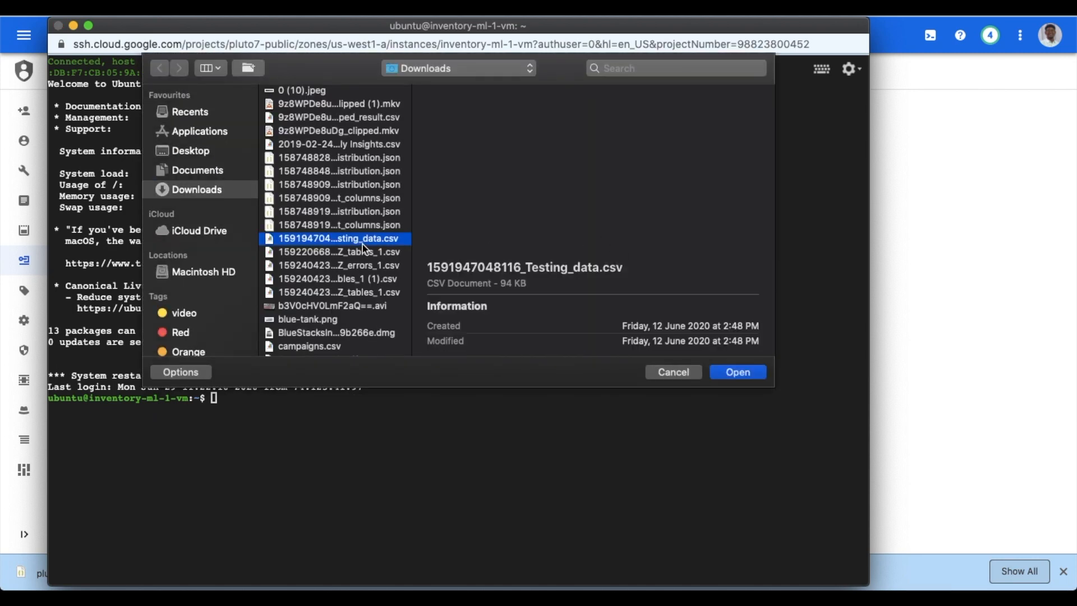
pyautogui.press('p')
pyautogui.press('Down')
pyautogui.press('Down')
pyautogui.press('Down')
pyautogui.press('Down')
pyautogui.press('Down')
pyautogui.press('Down')
pyautogui.press('Down')
pyautogui.press('Down')
pyautogui.press('Return')
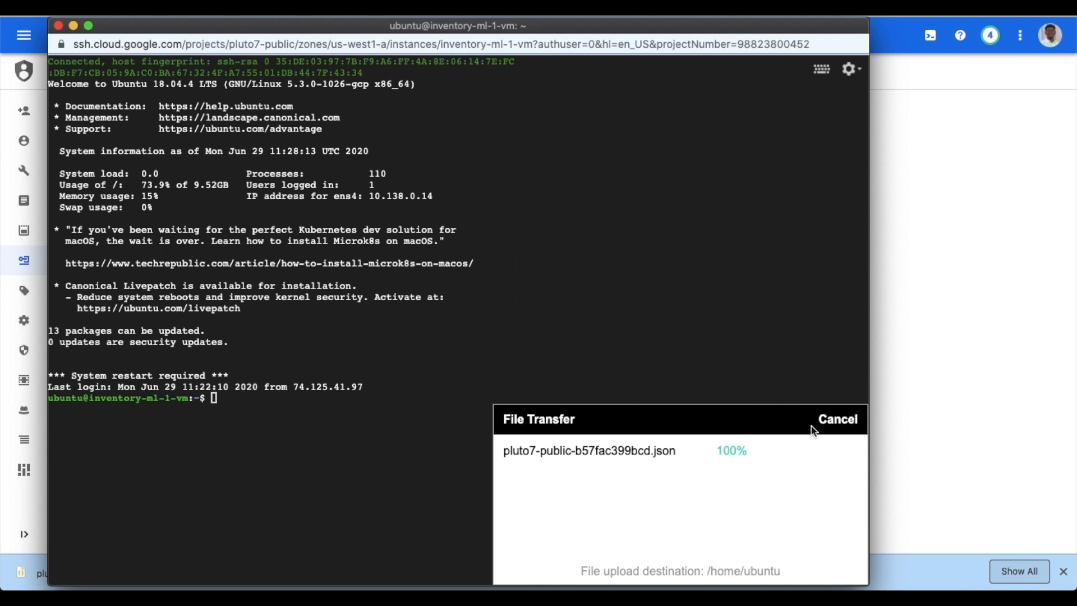
pyautogui.click(839, 419)
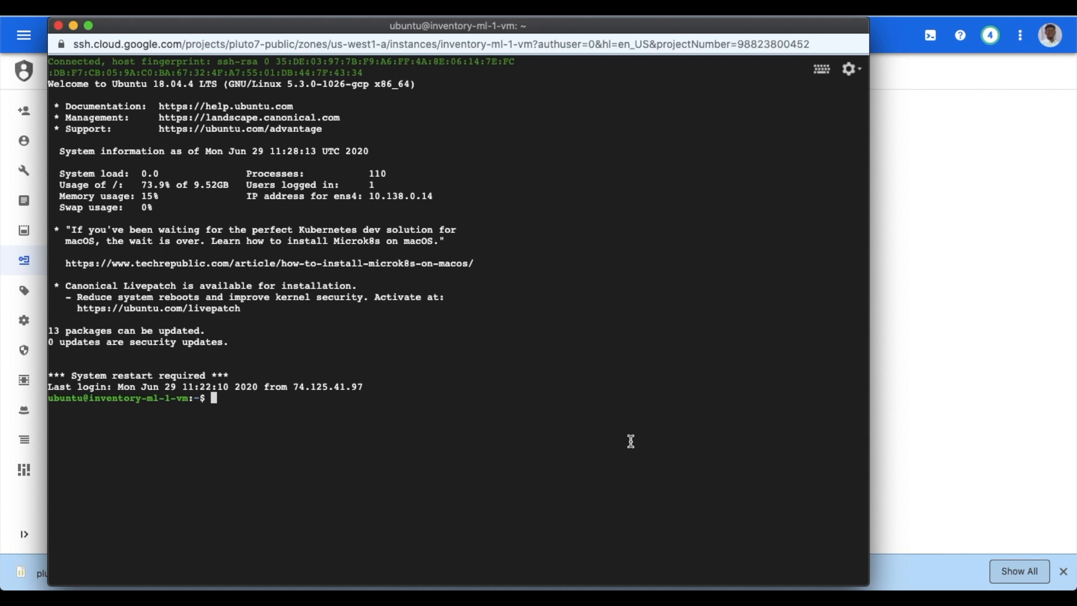
pyautogui.write('ls')
pyautogui.press('Return')
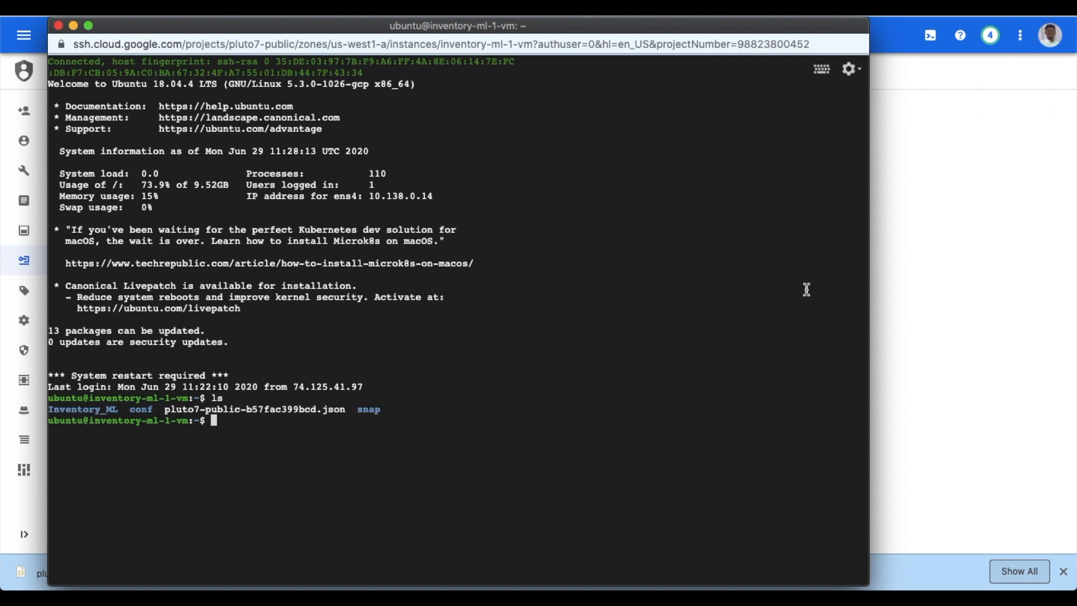
# Change the SSH Linux username to ubuntu and reconnect to inventory-ml-1-vm
pyautogui.click(849, 68)
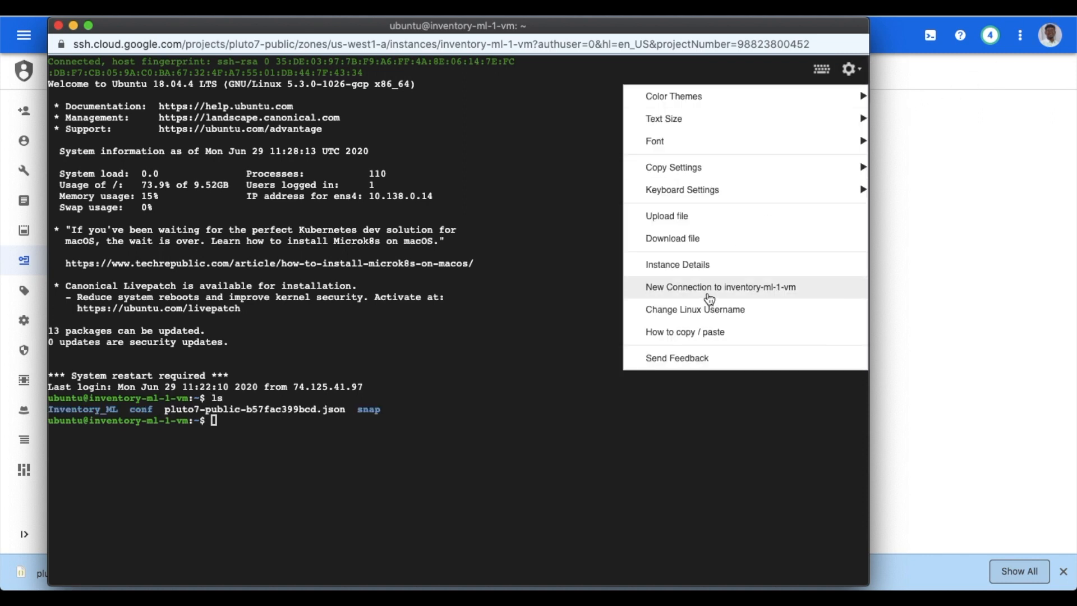
pyautogui.click(672, 314)
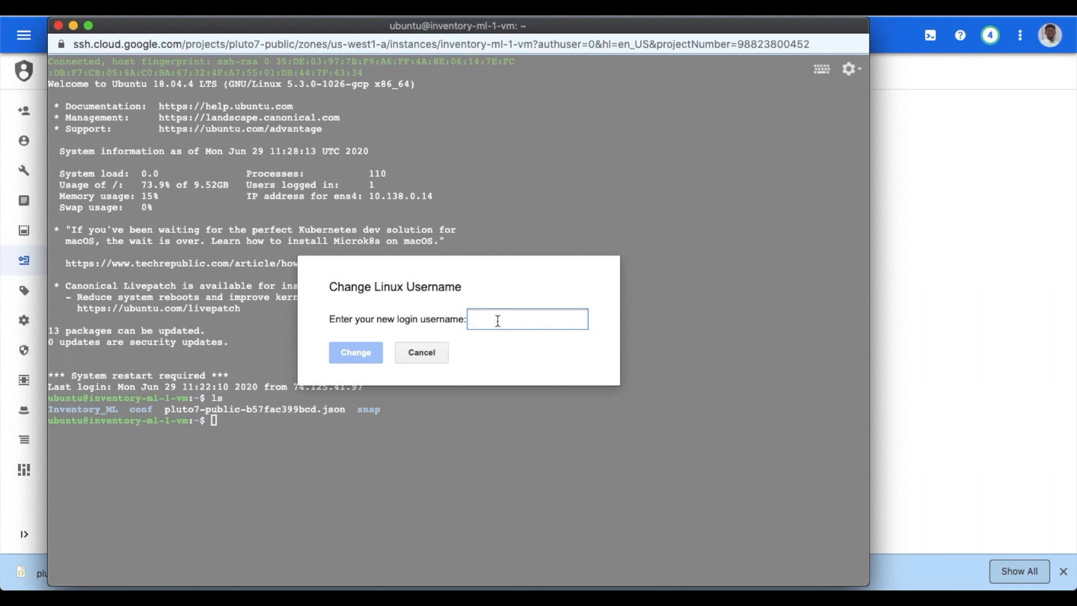
pyautogui.write('ubuntu')
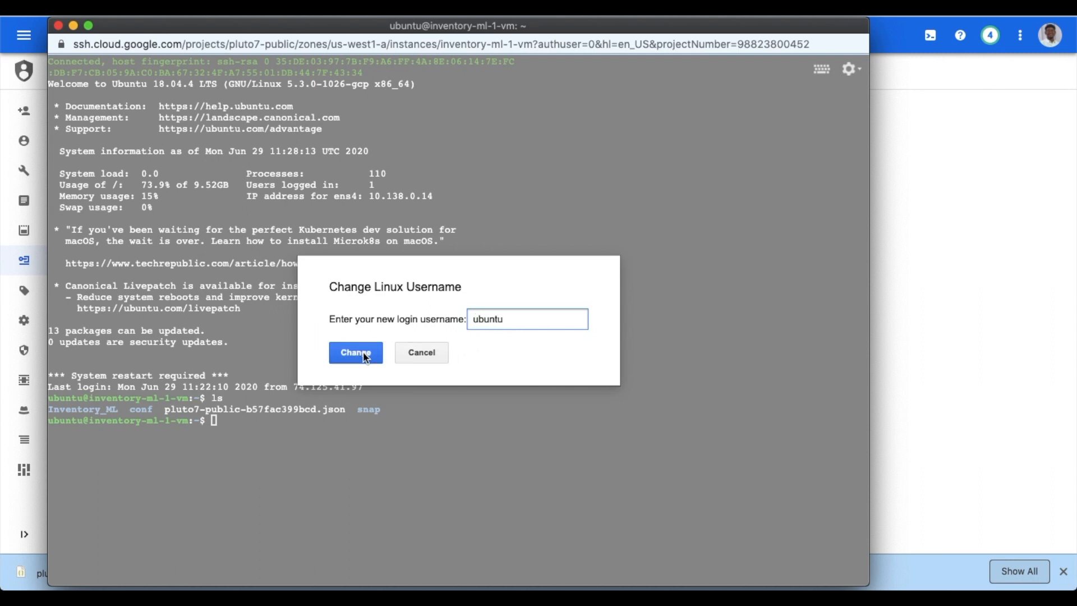
pyautogui.click(363, 354)
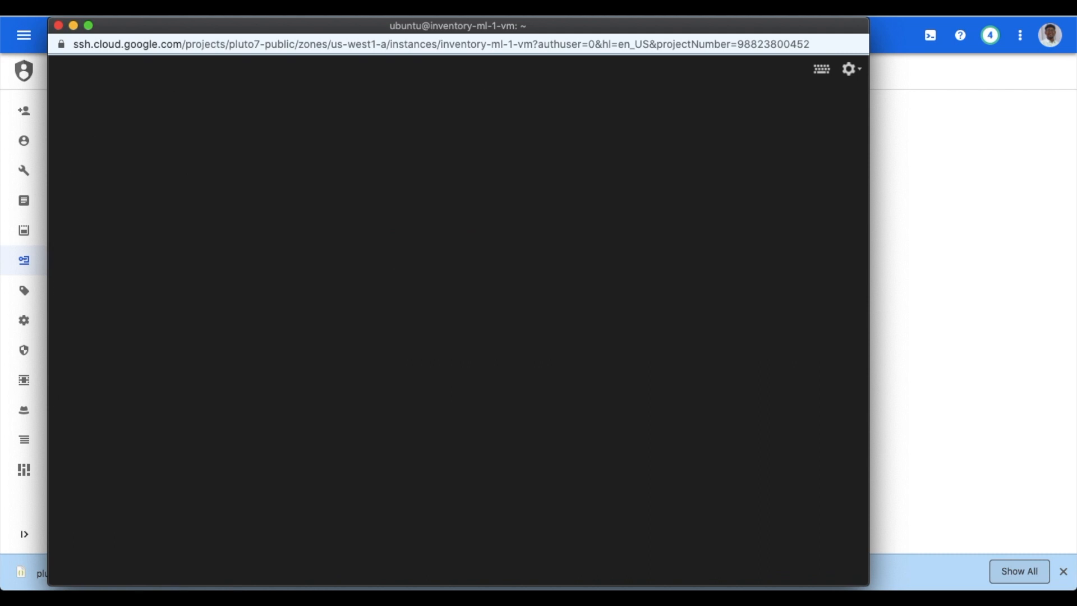
pyautogui.press('Return')
pyautogui.press('Return')
pyautogui.press('Return')
pyautogui.press('Return')
pyautogui.press('Return')
pyautogui.press('Return')
pyautogui.press('Return')
pyautogui.doubleClick(72, 144)
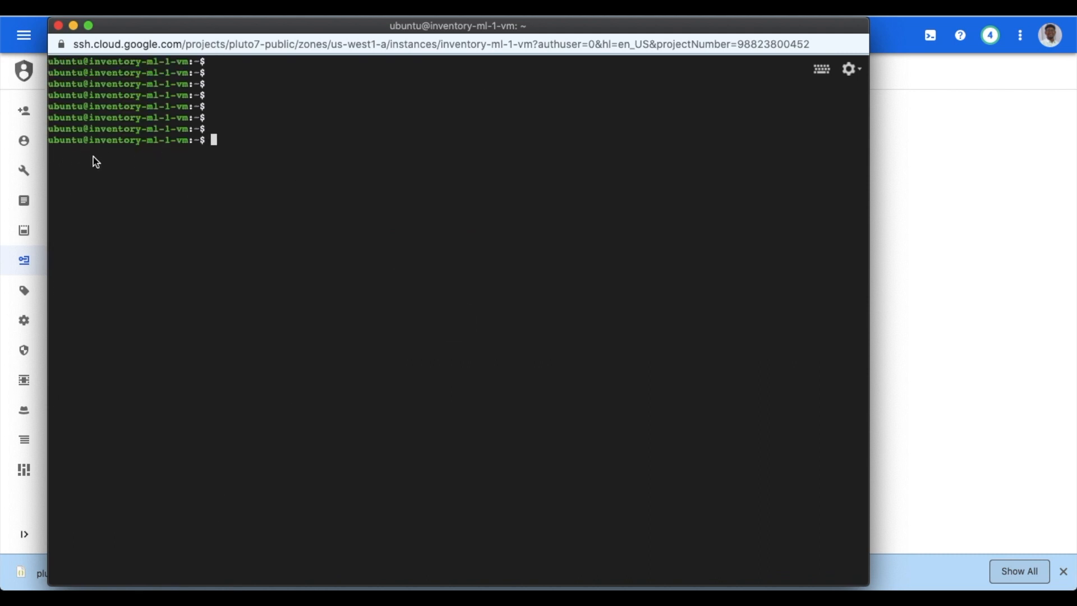
# Move pluto7-public-b57fac399bcd.json into conf/ and copy its full path /home/ubuntu/conf/..
pyautogui.write('ls')
pyautogui.press('Return')
pyautogui.write('mv pluto7-public-b57fac399bcd.json conf/')
pyautogui.press('Return')
pyautogui.write('ls')
pyautogui.press('Return')
pyautogui.write('cat /home/ubuntu/conf/')
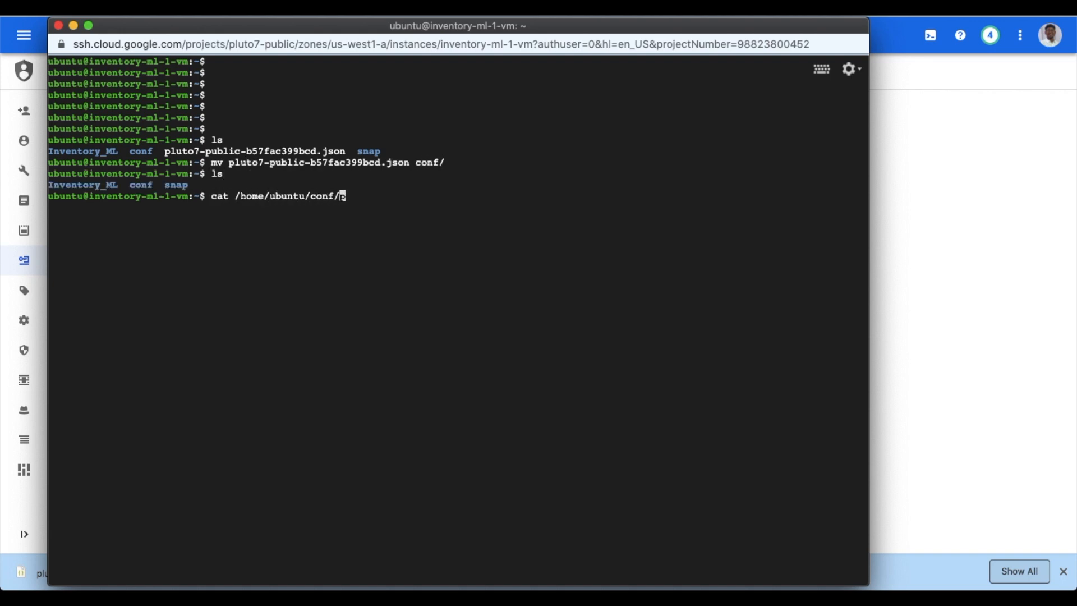
pyautogui.press('Tab')
pyautogui.moveTo(235, 196); pyautogui.dragTo(527, 197)
pyautogui.press('Return')
pyautogui.hotkey('ctrl', 'l')
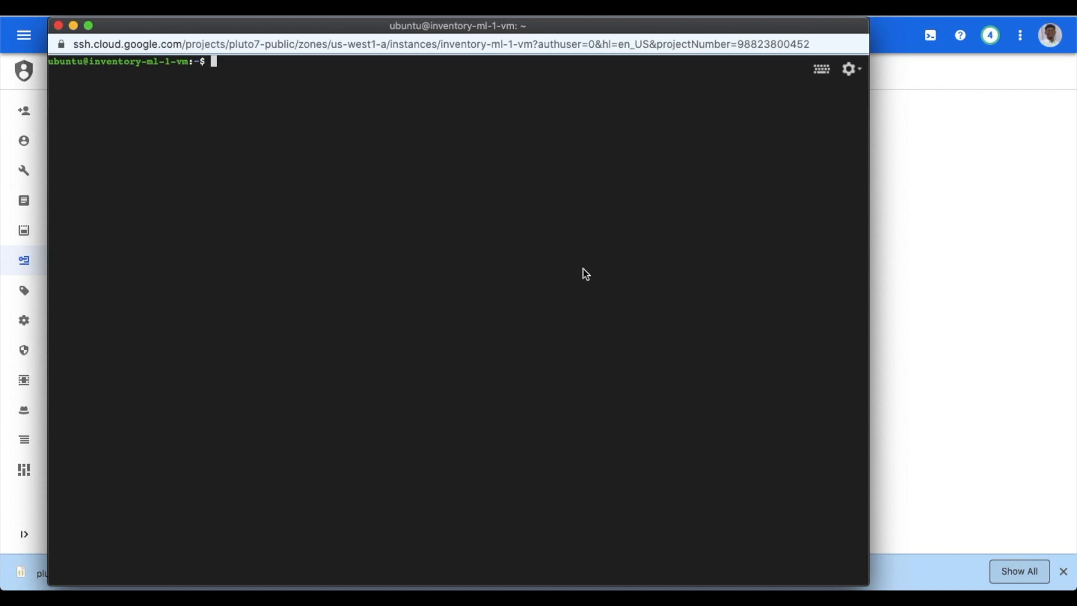
# Append GOOGLE_APPLICATION_CREDENTIALS=<key path> to /etc/environment in nano and save it
pyautogui.write('sudo nano /etc/environment')
pyautogui.press('Return')
pyautogui.press('Down')
pyautogui.press('Down')
pyautogui.press('Down')
pyautogui.press('Down')
pyautogui.press('Down')
pyautogui.press('Down')
pyautogui.press('Return')
pyautogui.press('Return')
pyautogui.write('GOOGLE_APPLICATION_CREDENTIALS=')
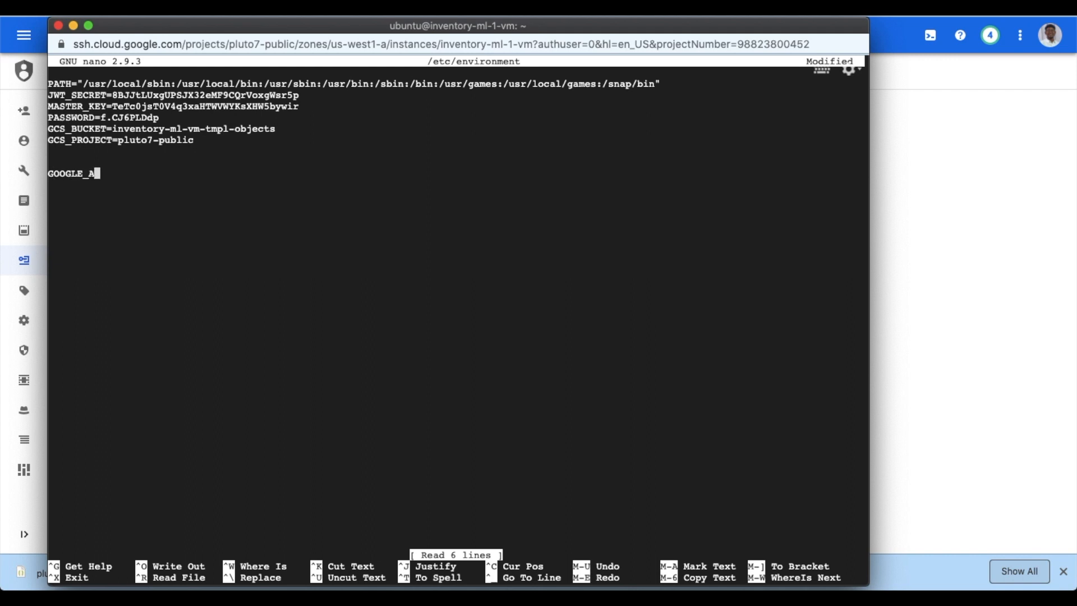
pyautogui.press('super+v')
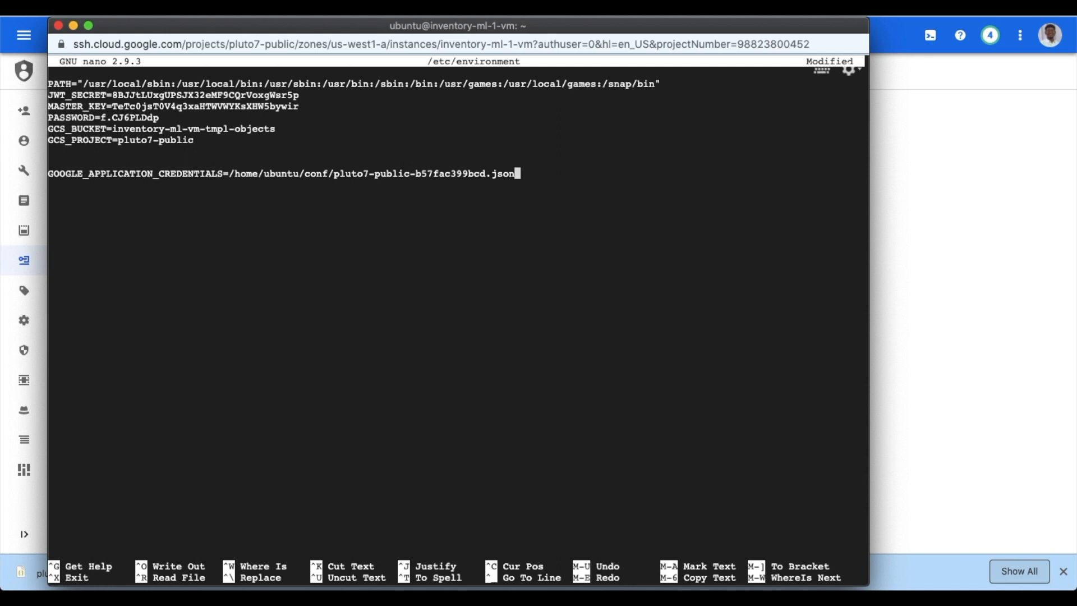
pyautogui.hotkey('ctrl', 'x')
pyautogui.press('y')
pyautogui.press('Return')
pyautogui.write('CLEAR')
pyautogui.press('Return')
# Clear the terminal, enter Inventory_ML/ and run ./reload.sh to activate the credentials
pyautogui.write('cle')
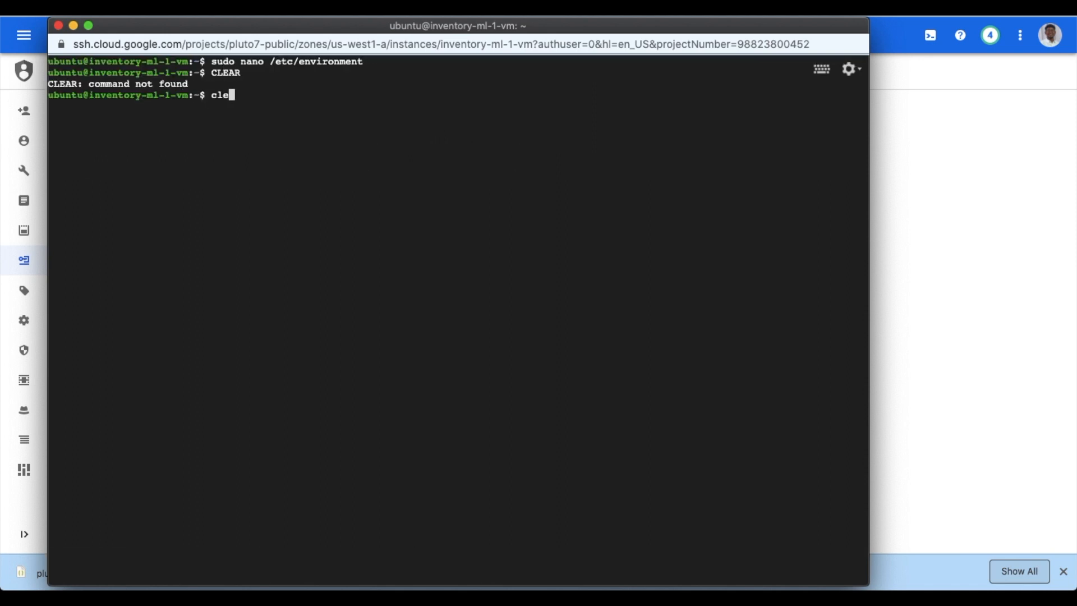
pyautogui.write('ar')
pyautogui.press('Return')
pyautogui.write('cd In')
pyautogui.press('Tab')
pyautogui.press('Return')
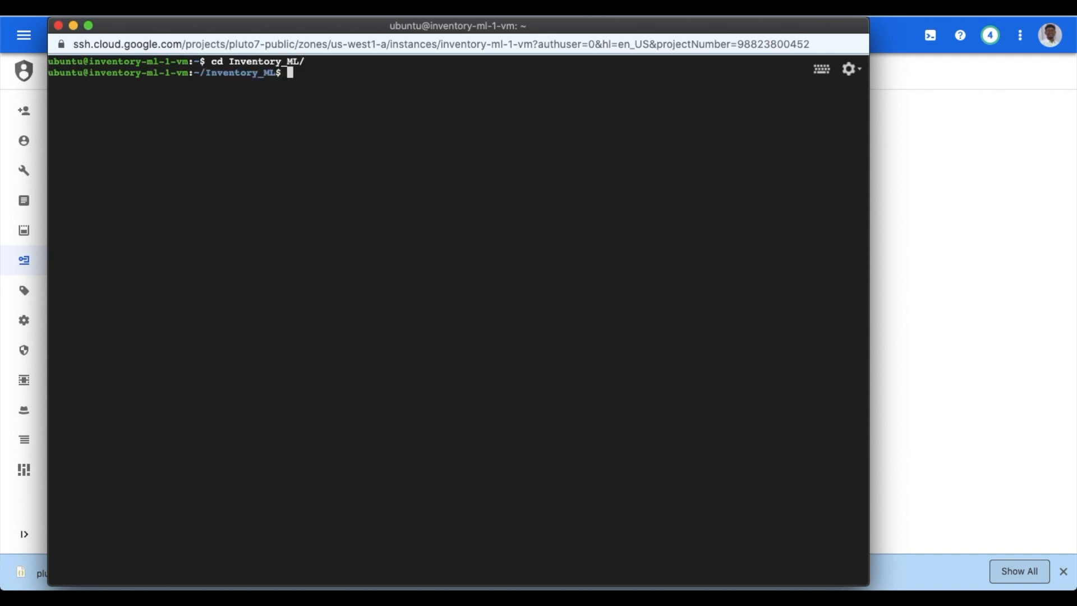
pyautogui.write('./rel')
pyautogui.press('Tab')
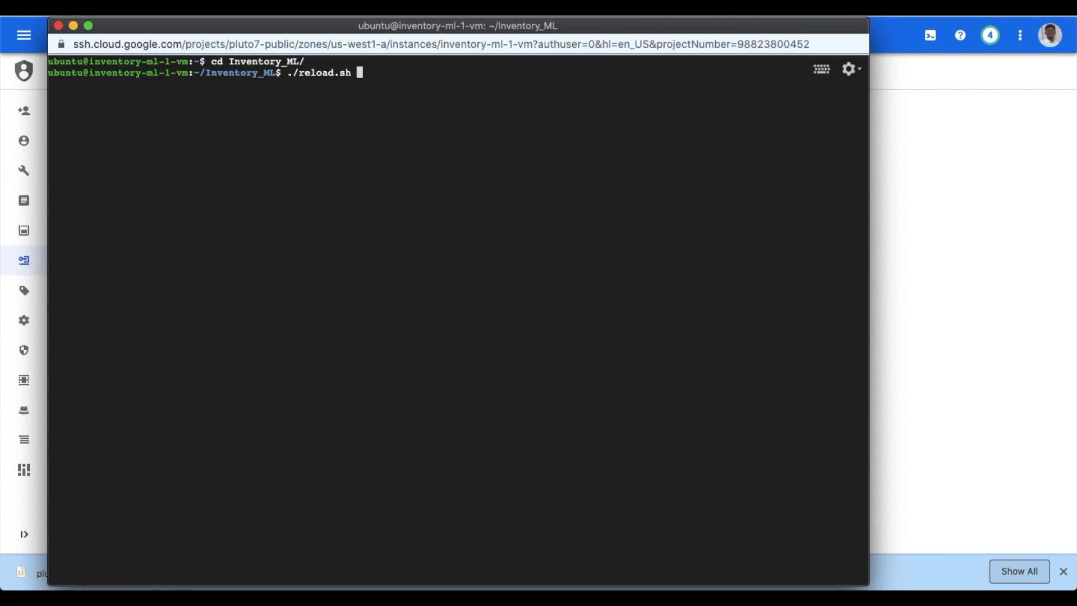
pyautogui.press('Return')
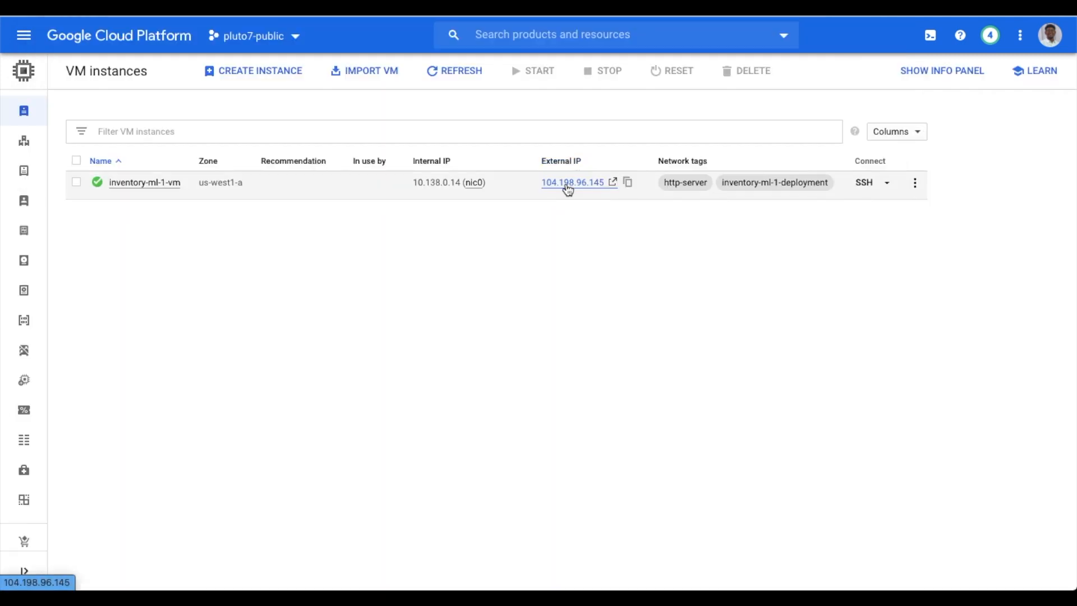
# Open the app at external IP 104.198.96.145 and submit the login form
pyautogui.click(568, 188)
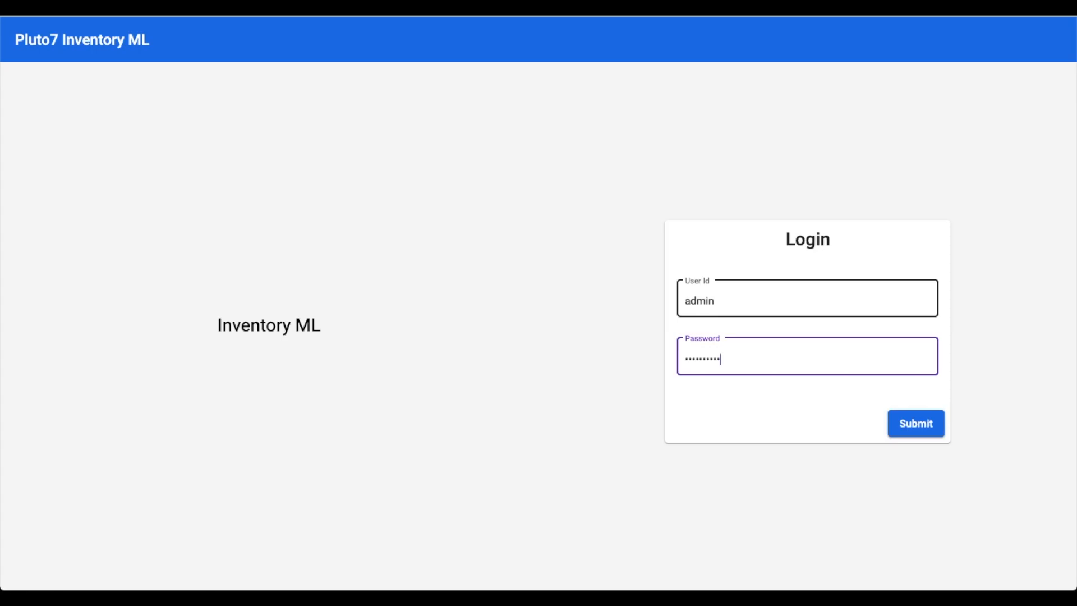
pyautogui.click(904, 426)
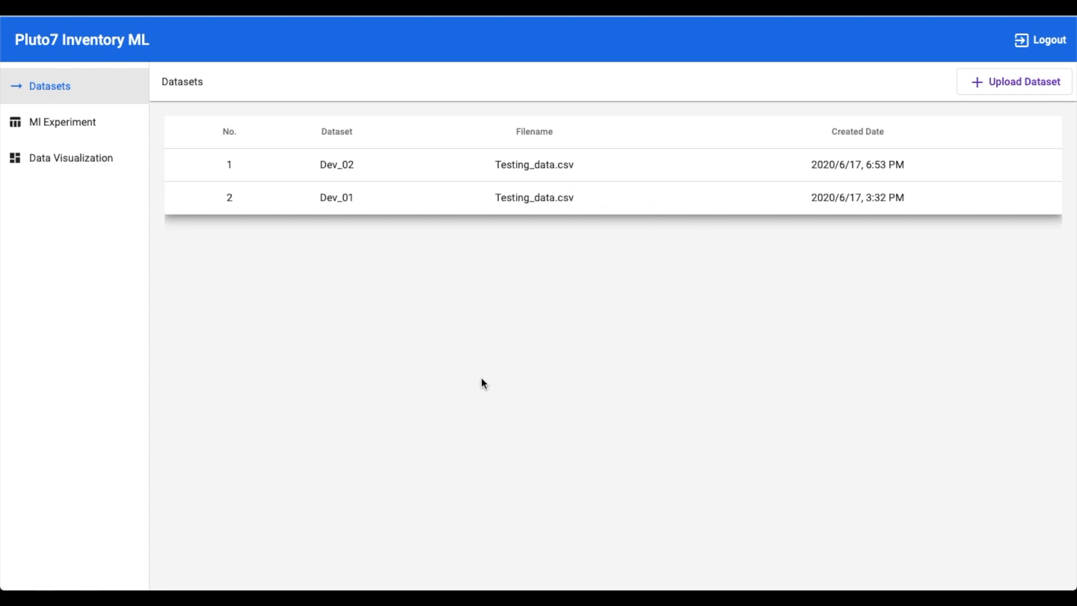
# Start a new dataset upload named 'Inventory Data'
pyautogui.click(1004, 82)
pyautogui.click(102, 102)
pyautogui.click(1028, 87)
pyautogui.click(594, 219)
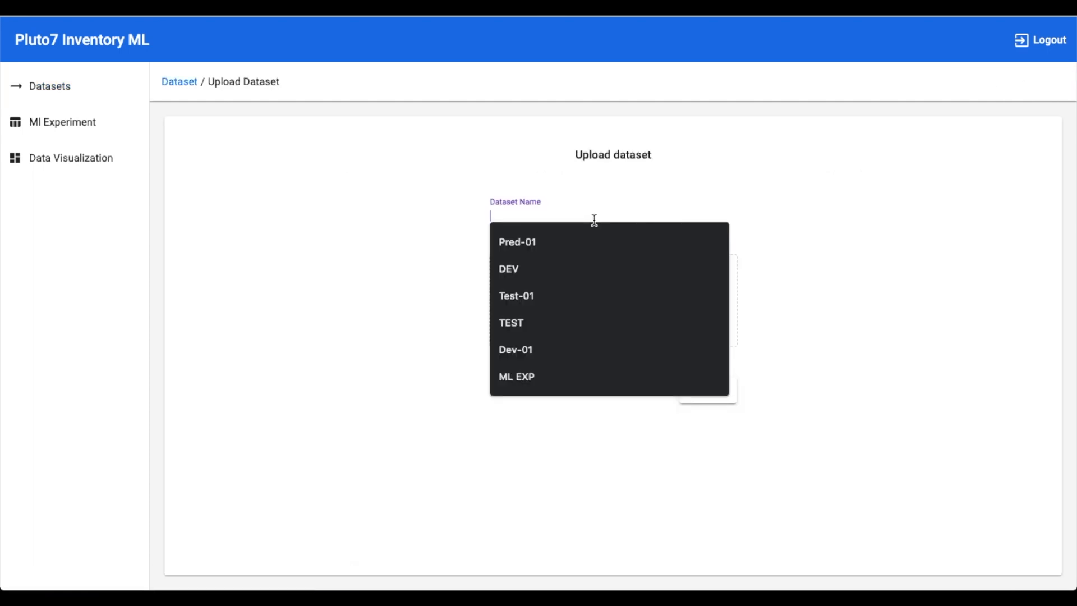
pyautogui.write('Inventory Data')
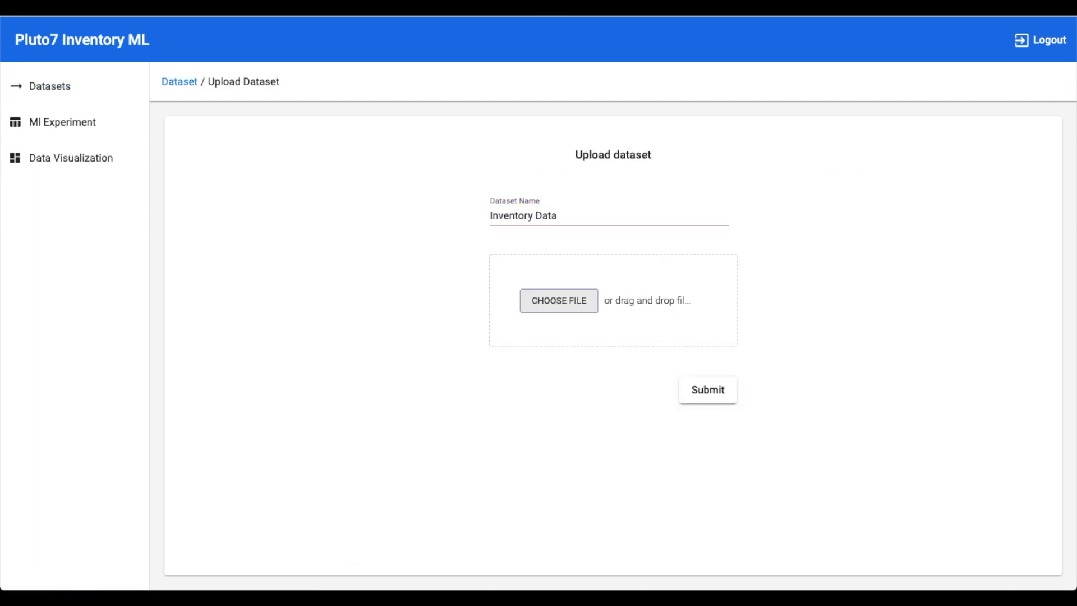
# Attach Testing_data.csv, submit the dataset, and show the ML Experiments list
pyautogui.click(542, 293)
pyautogui.click(415, 205)
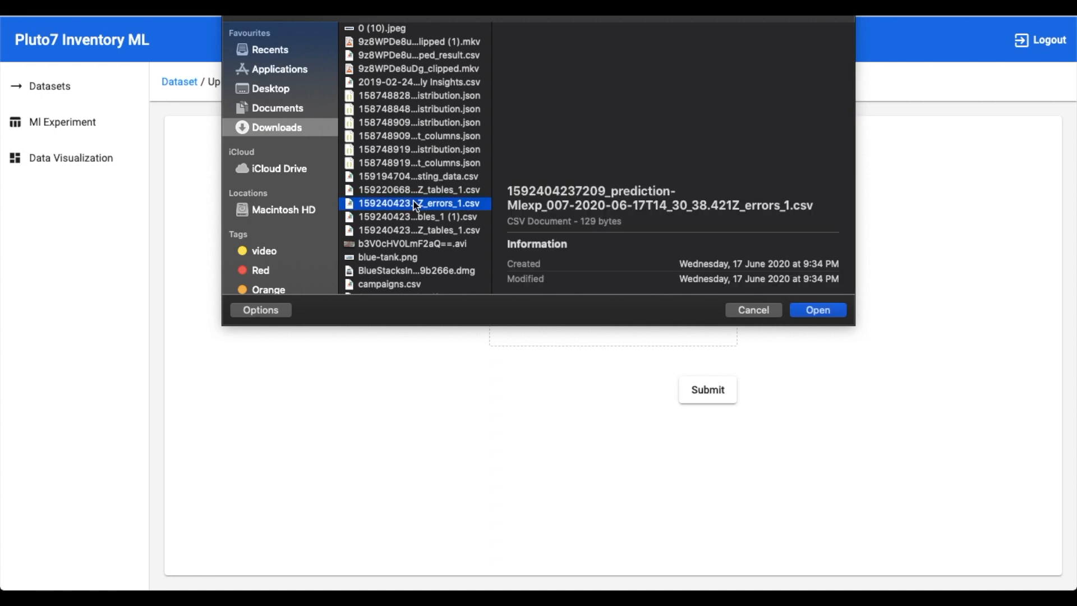
pyautogui.write('testi')
pyautogui.press('Return')
pyautogui.click(725, 392)
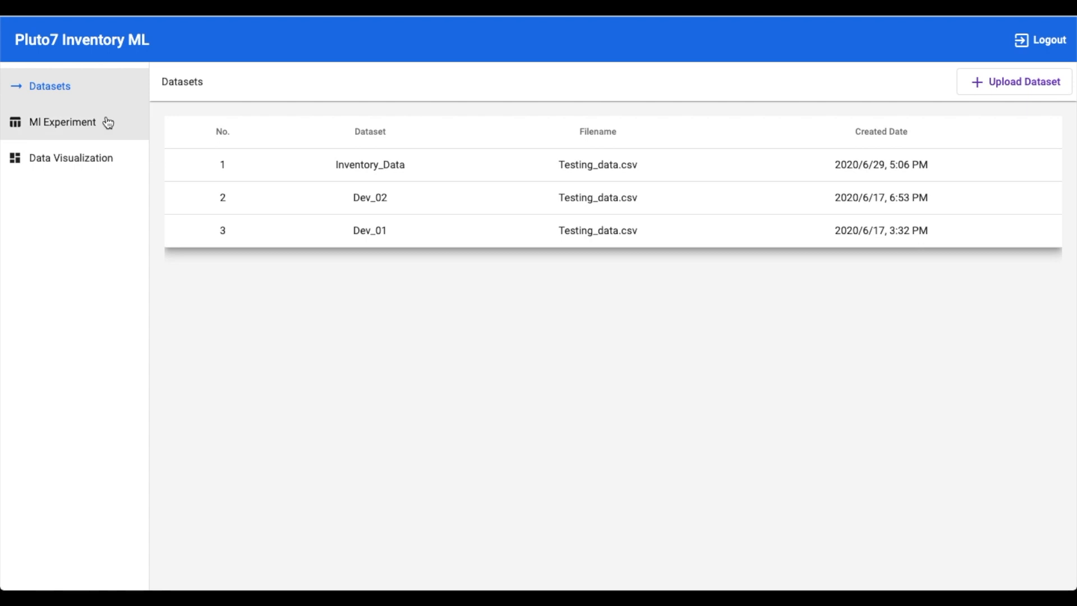
pyautogui.click(80, 132)
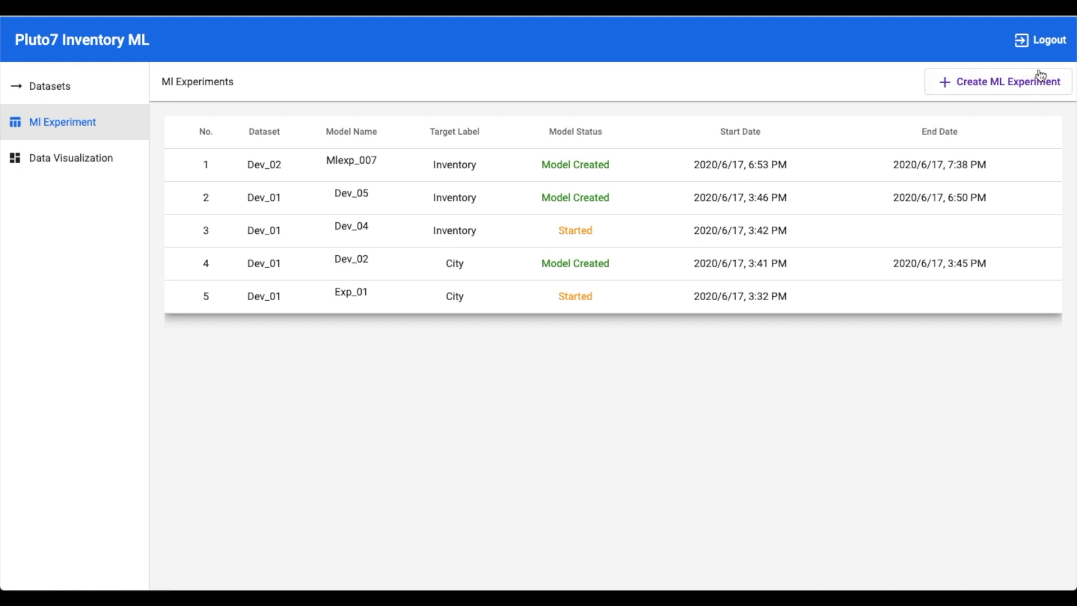
pyautogui.click(968, 79)
pyautogui.click(645, 213)
pyautogui.write('Mlexp')
pyautogui.click(626, 281)
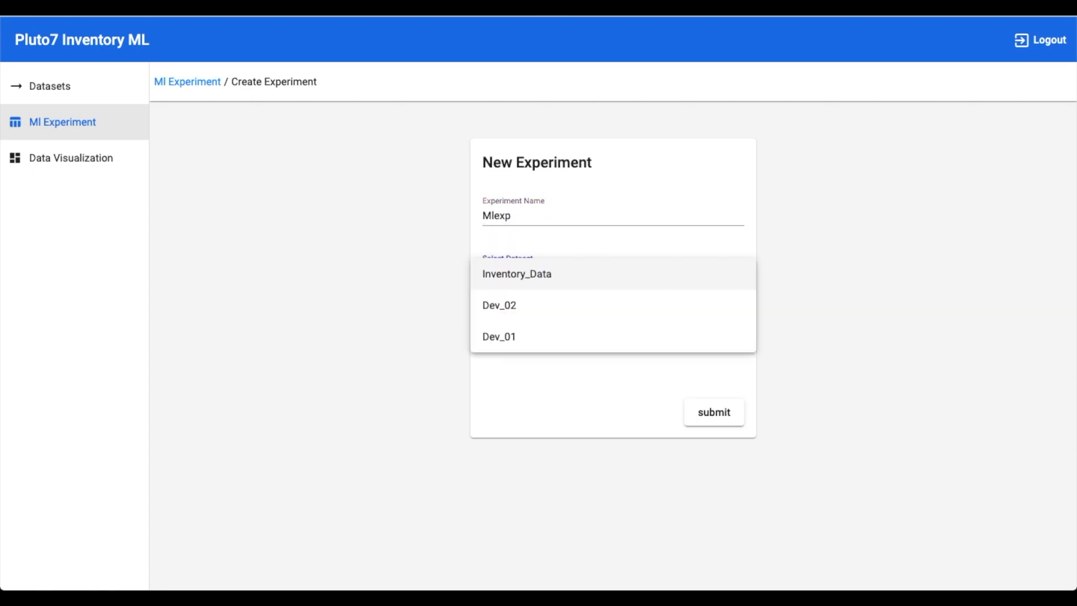
pyautogui.click(626, 283)
pyautogui.click(620, 336)
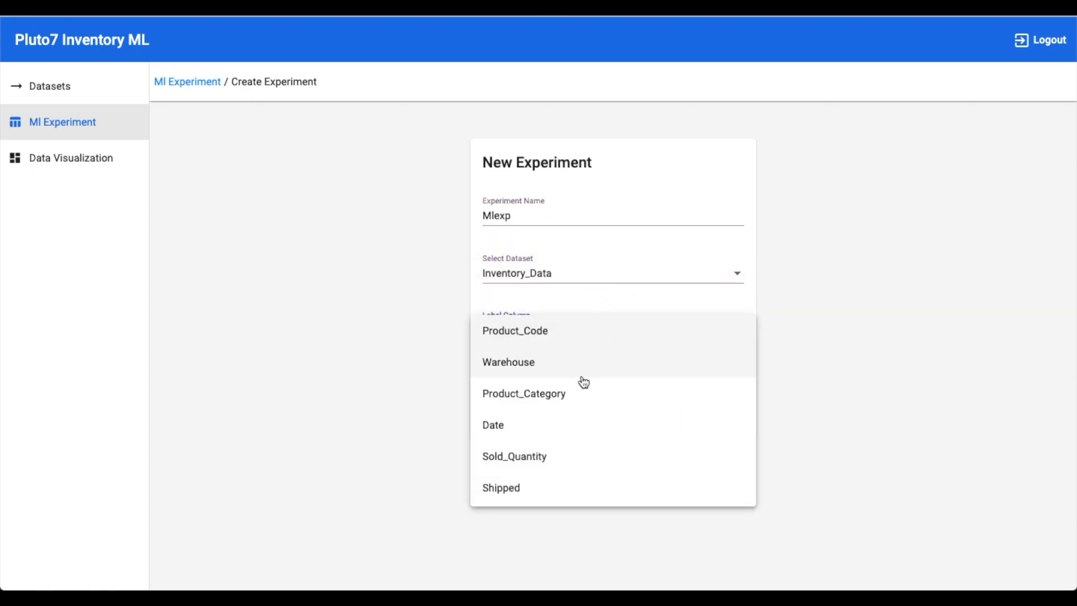
pyautogui.scroll(-1, 579, 414)
pyautogui.click(560, 468)
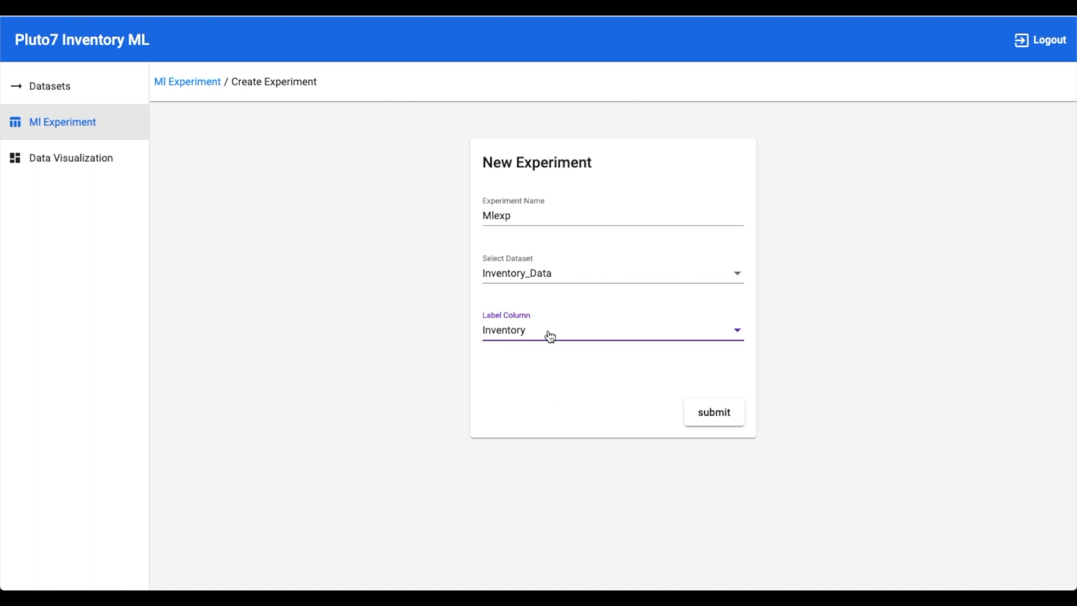
pyautogui.click(199, 82)
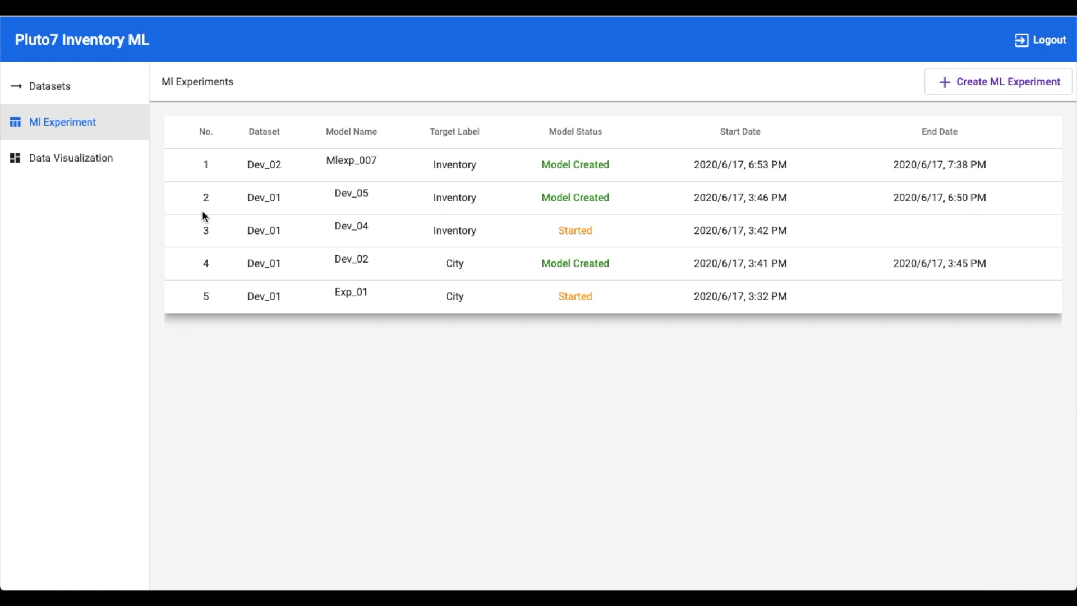
# Open the Mlexp_007 predictions in the Data Visualization charts
pyautogui.click(215, 165)
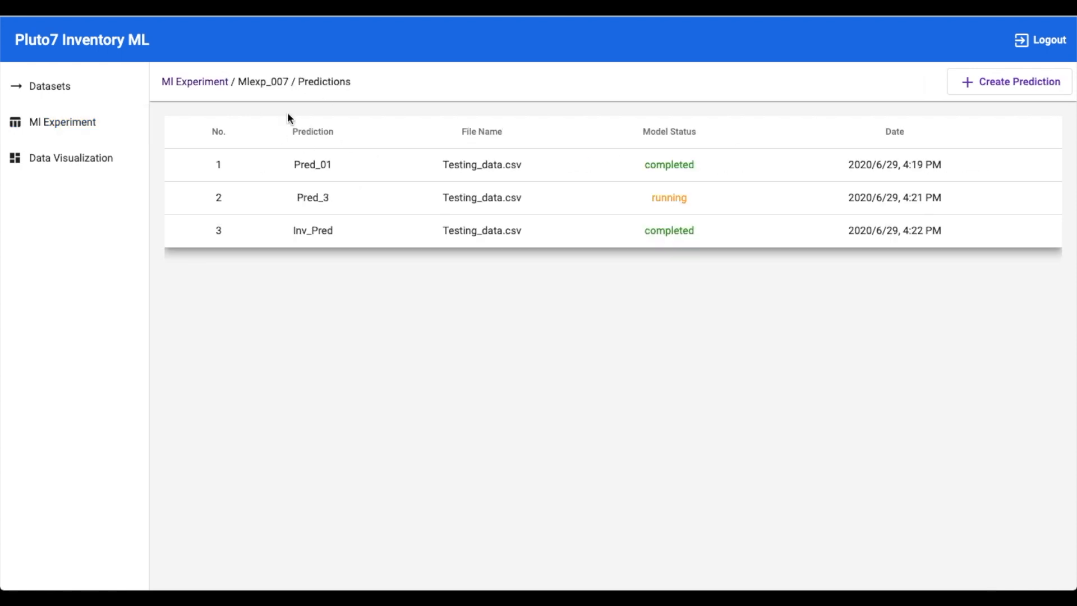
pyautogui.click(88, 175)
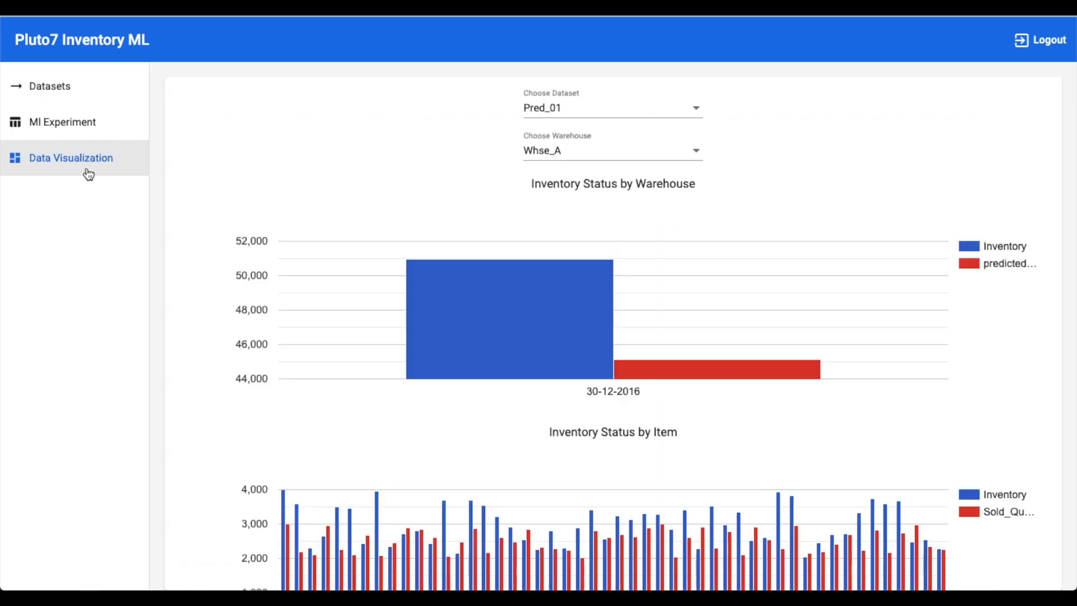
pyautogui.scroll(-2, 450, 414)
pyautogui.scroll(2, 451, 416)
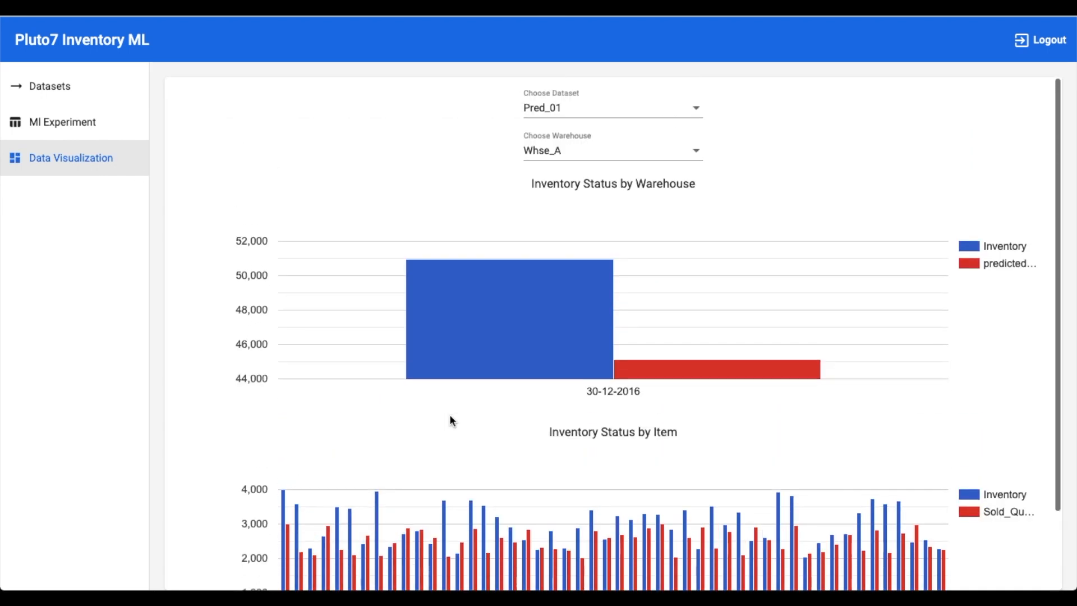
# Chart the Inv_Pred predictions for warehouse Whse_C
pyautogui.click(553, 120)
pyautogui.click(553, 118)
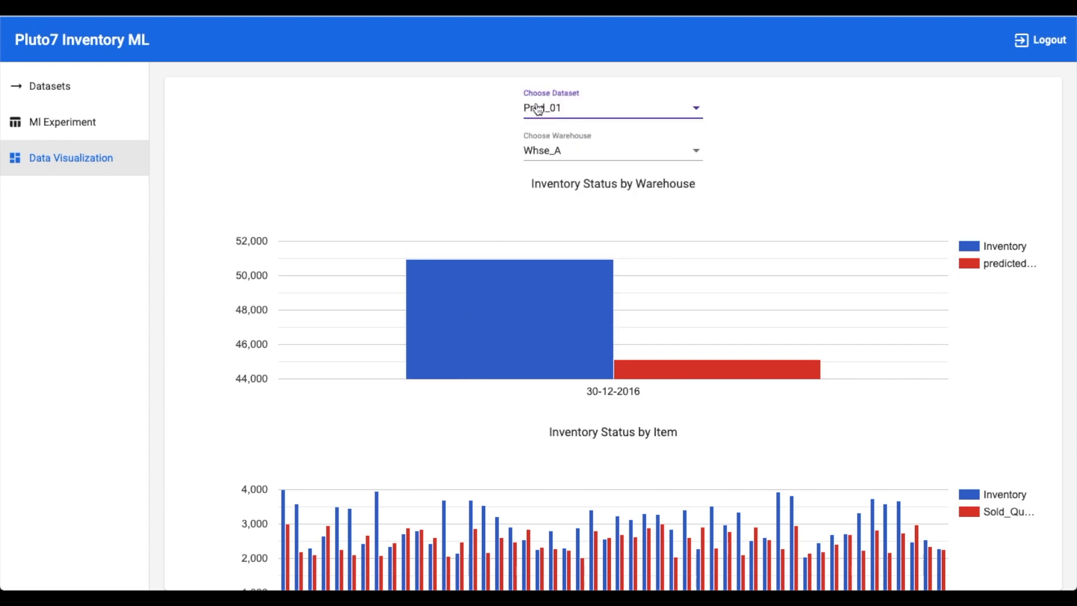
pyautogui.scroll(-2, 561, 395)
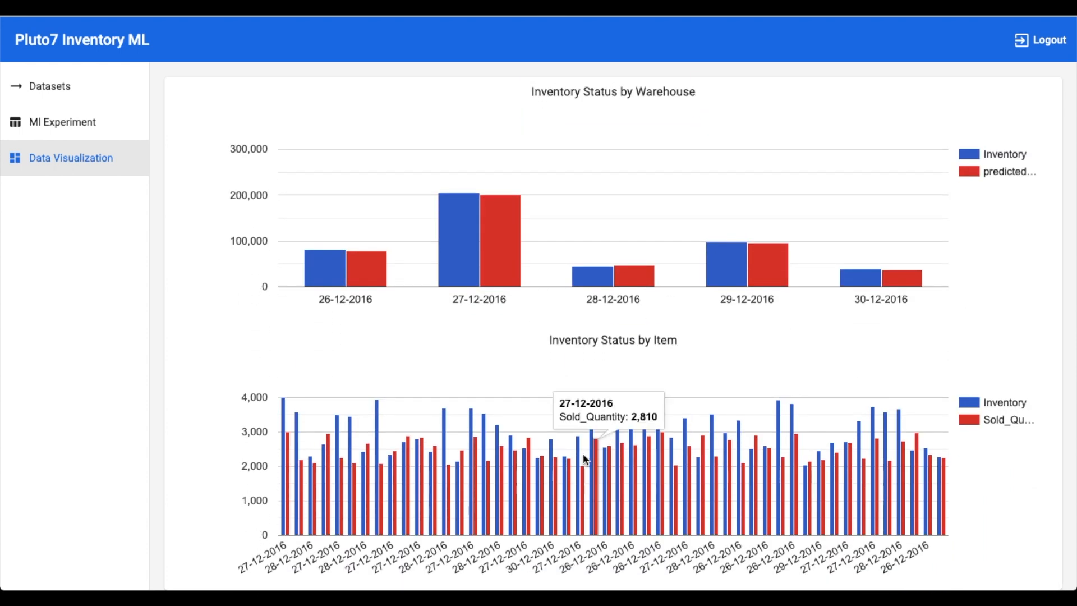
pyautogui.click(658, 118)
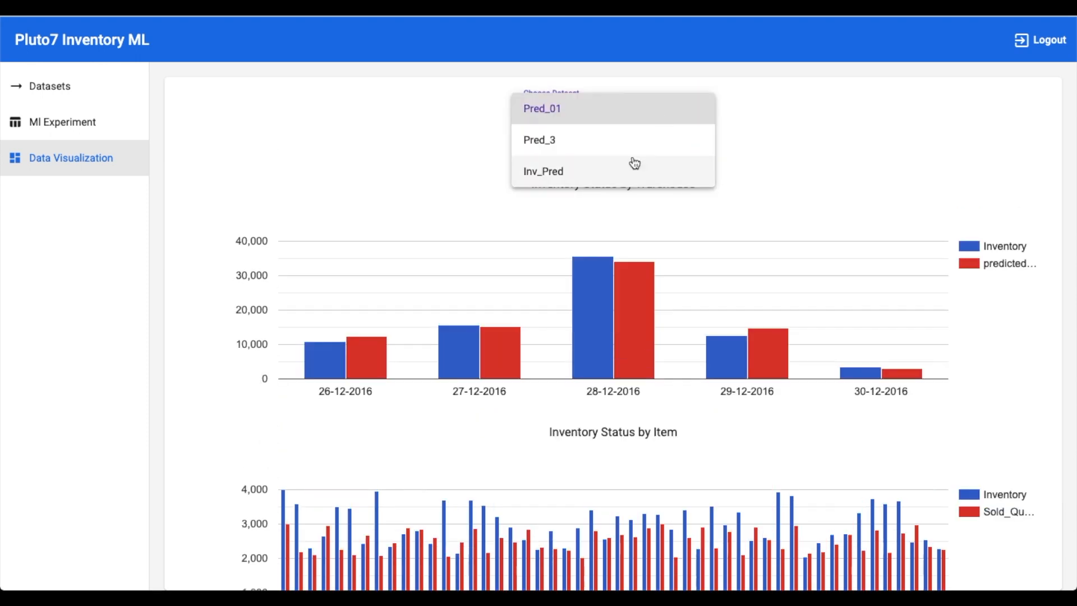
pyautogui.click(658, 116)
pyautogui.click(596, 154)
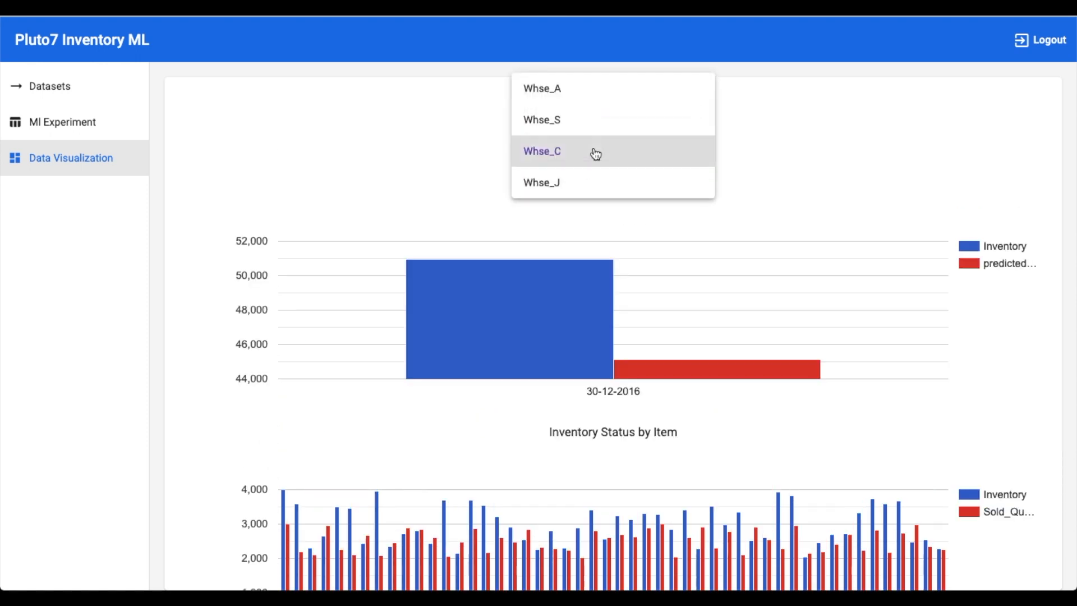
pyautogui.click(596, 155)
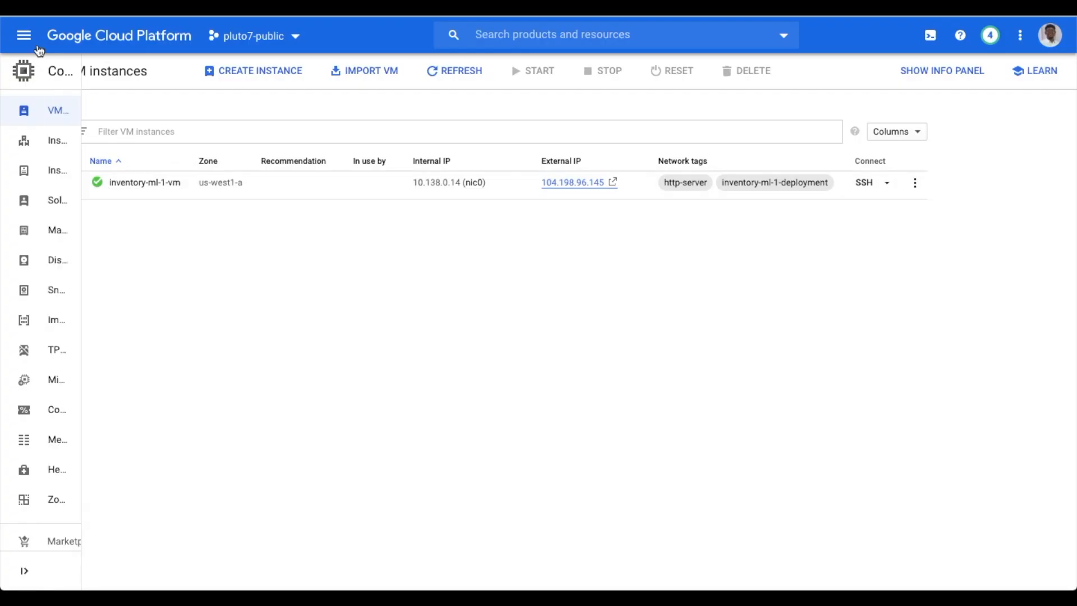
pyautogui.click(23, 35)
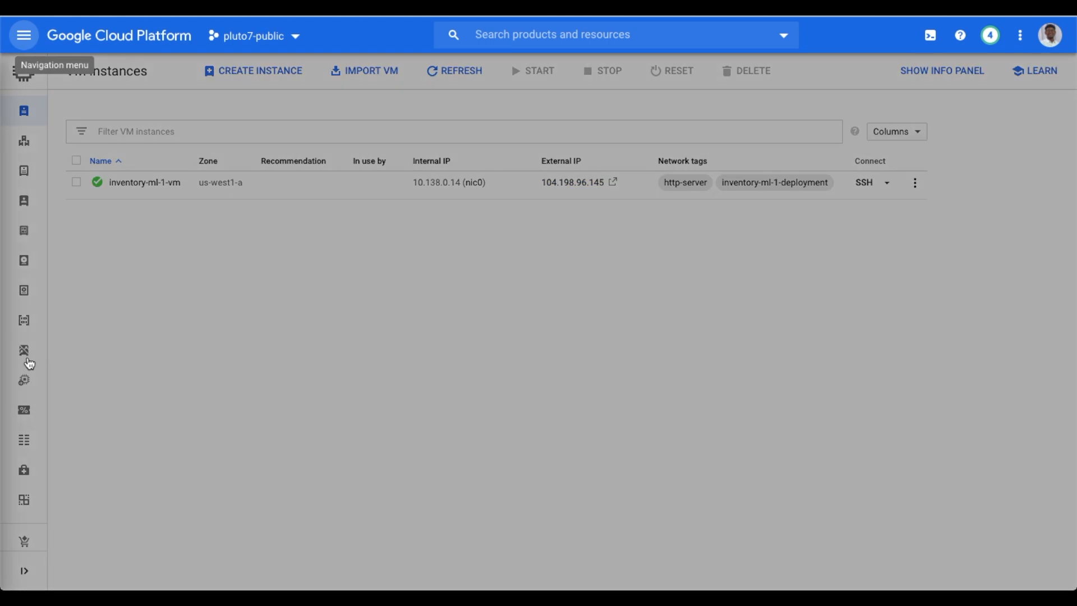
pyautogui.scroll(-3, 73, 486)
pyautogui.scroll(-2, 67, 477)
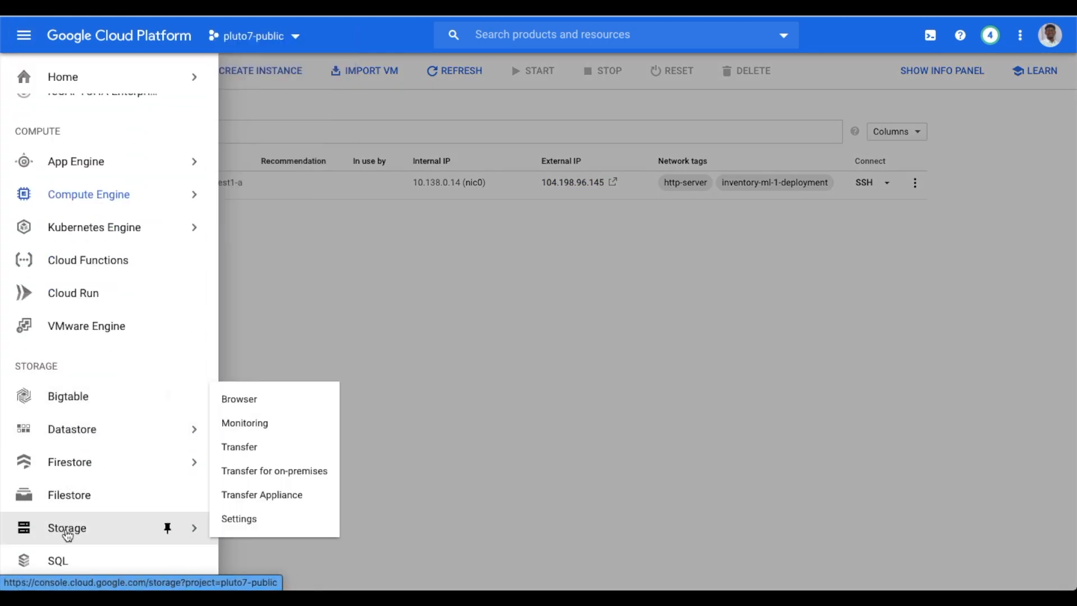
pyautogui.click(67, 525)
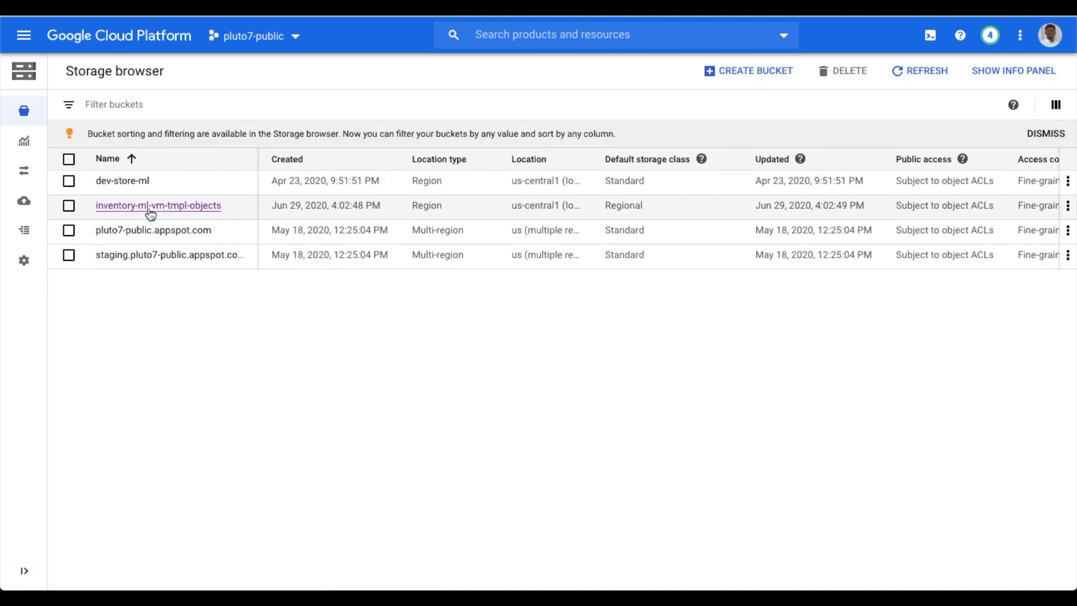
pyautogui.click(119, 207)
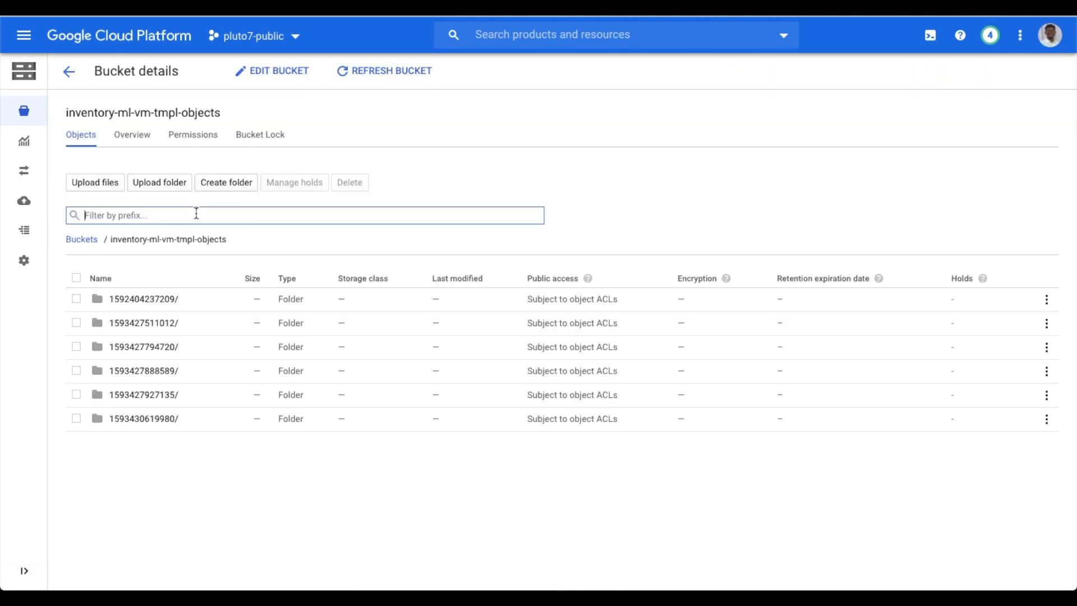
pyautogui.click(130, 416)
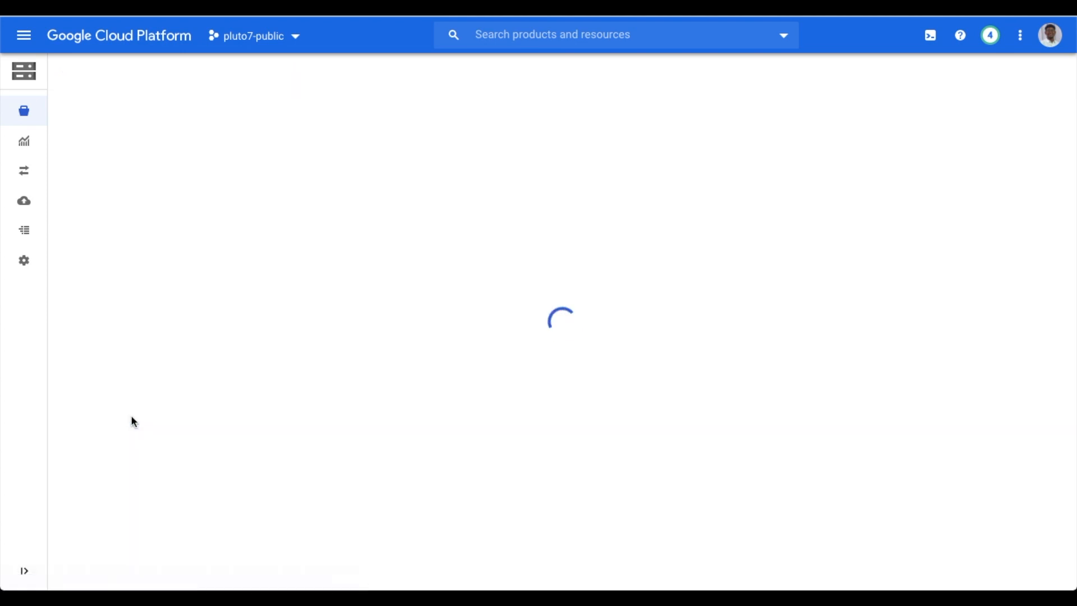
pyautogui.click(206, 240)
pyautogui.click(154, 396)
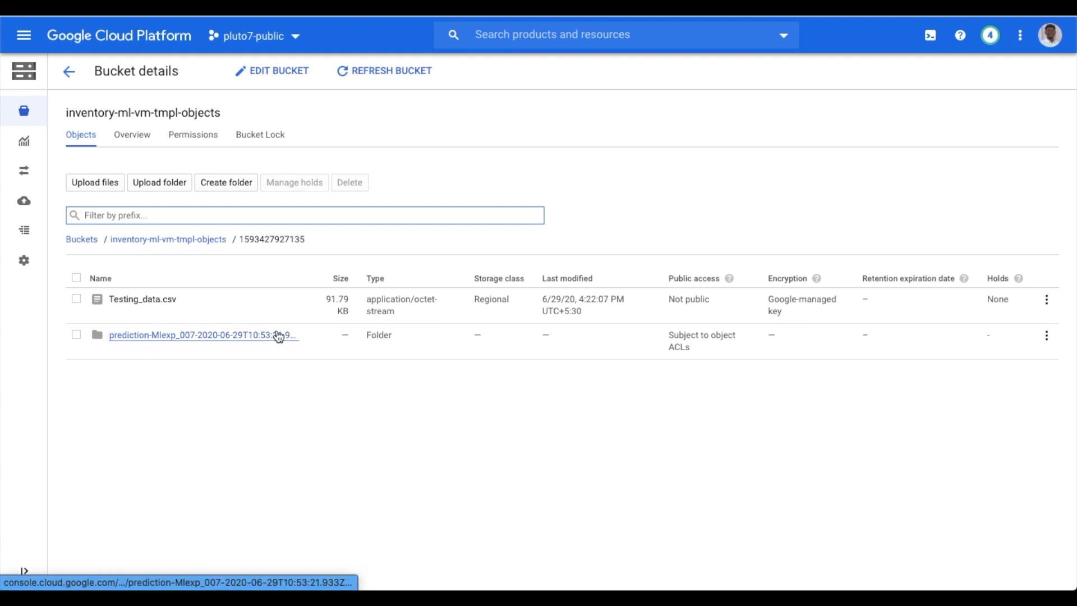
pyautogui.click(123, 335)
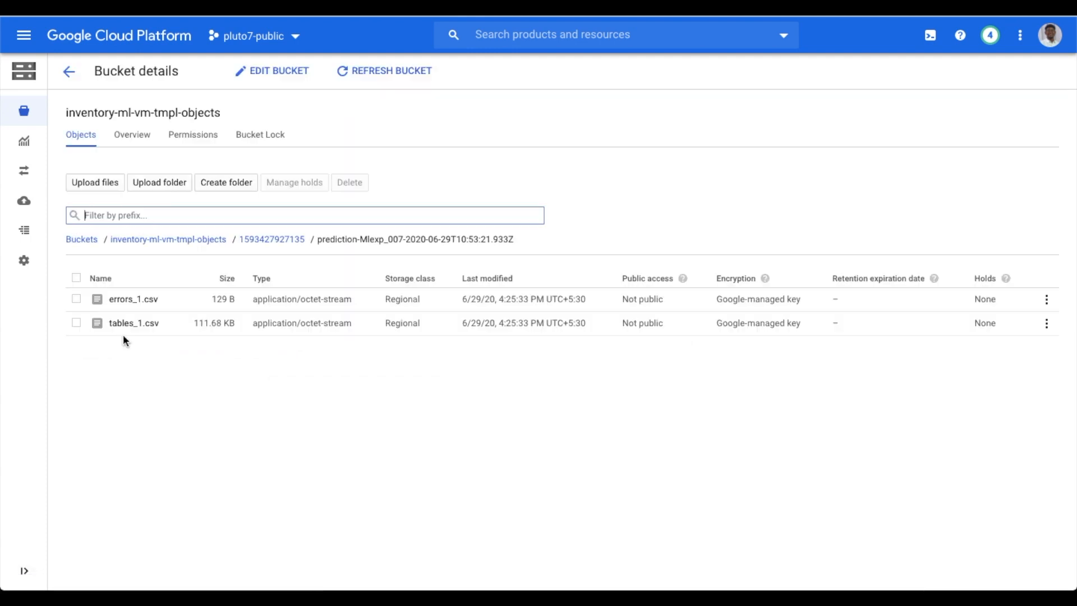
# Download tables_1.csv from the prediction folder
pyautogui.click(75, 324)
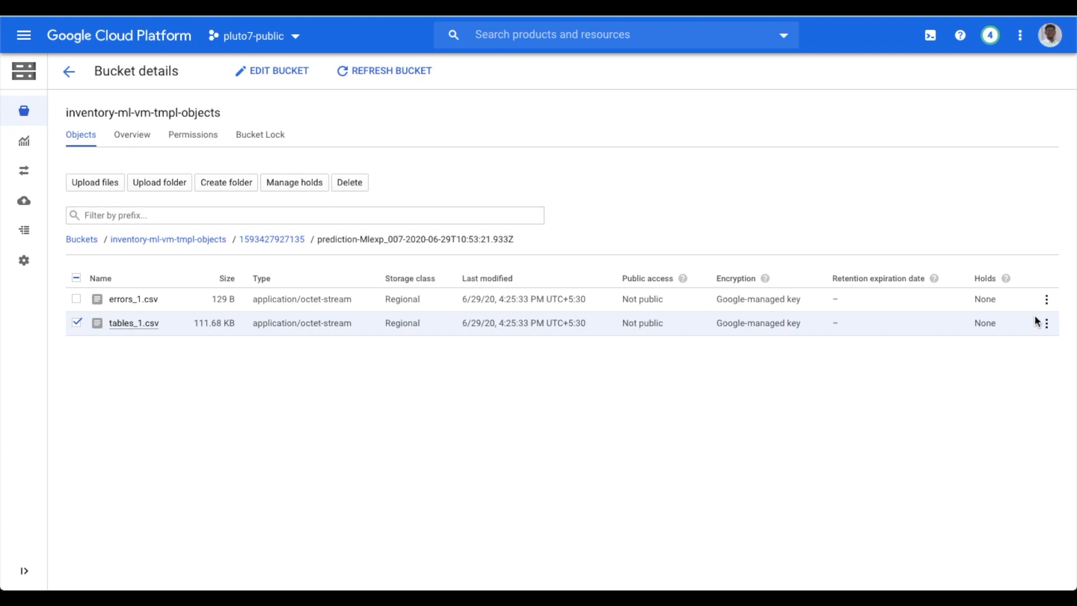
pyautogui.click(1047, 324)
pyautogui.click(953, 385)
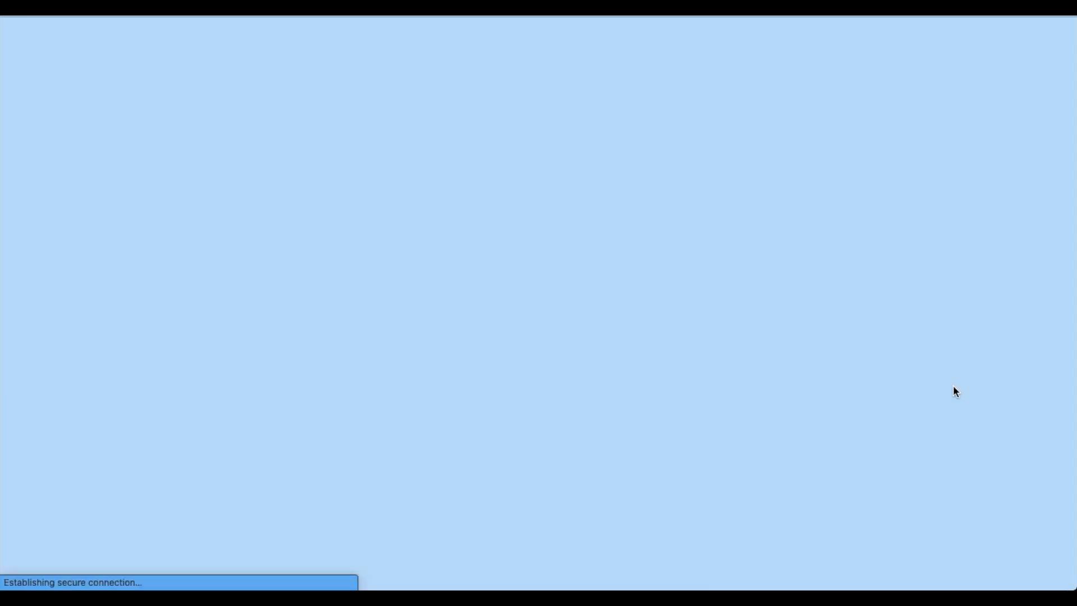